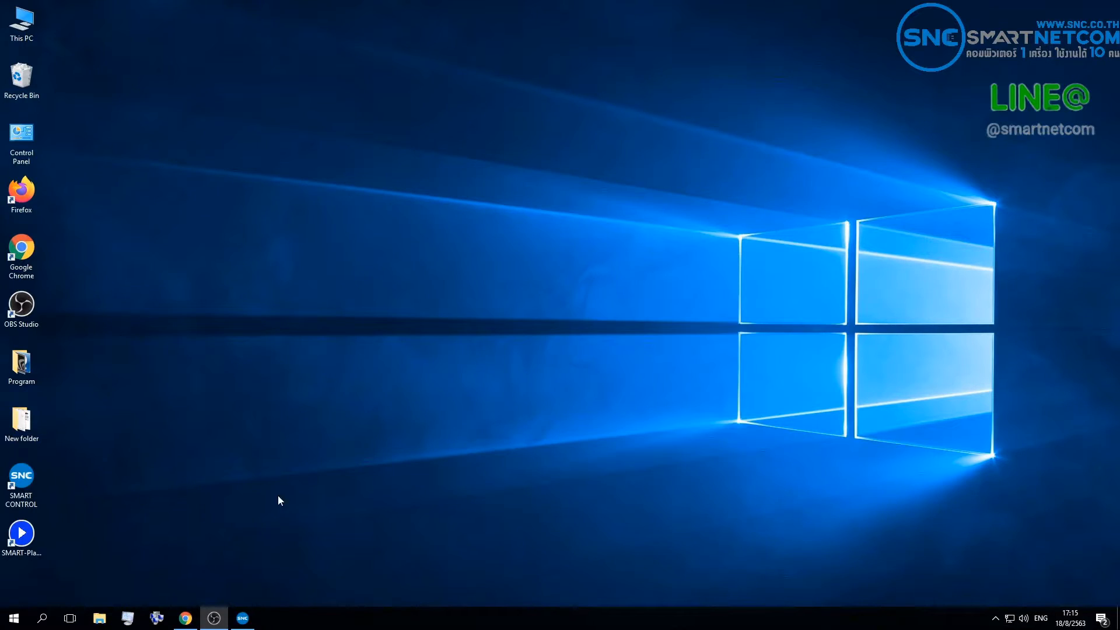
Step: Switch to SMART CONTROL, maximize its window, and show the user management page
{"action": "left_click", "coordinate": [242, 618]}
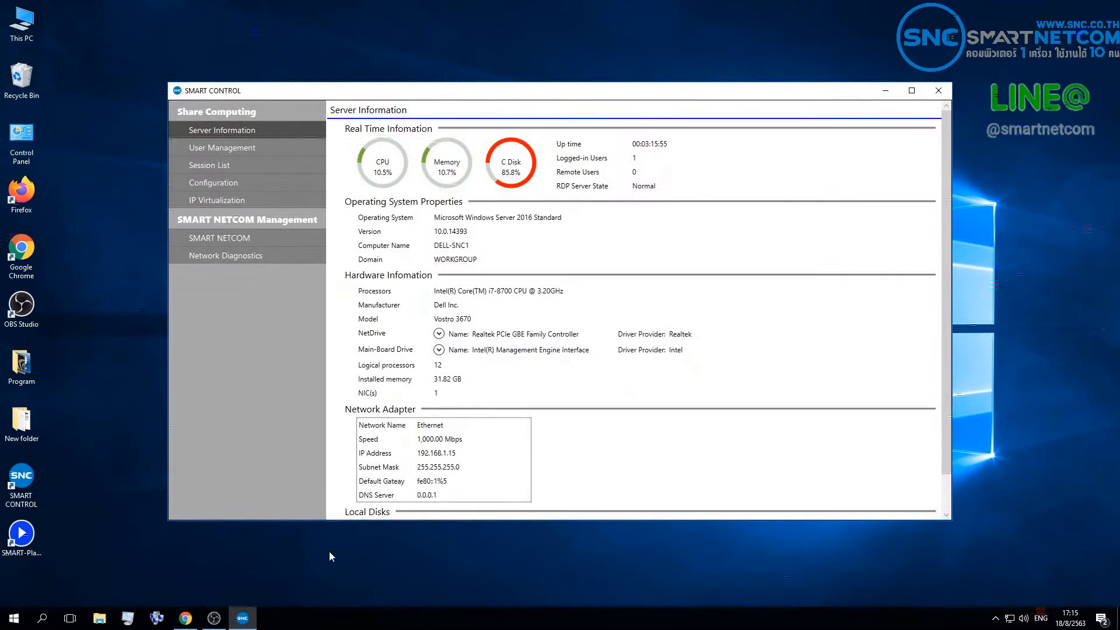
{"action": "double_click", "coordinate": [562, 95]}
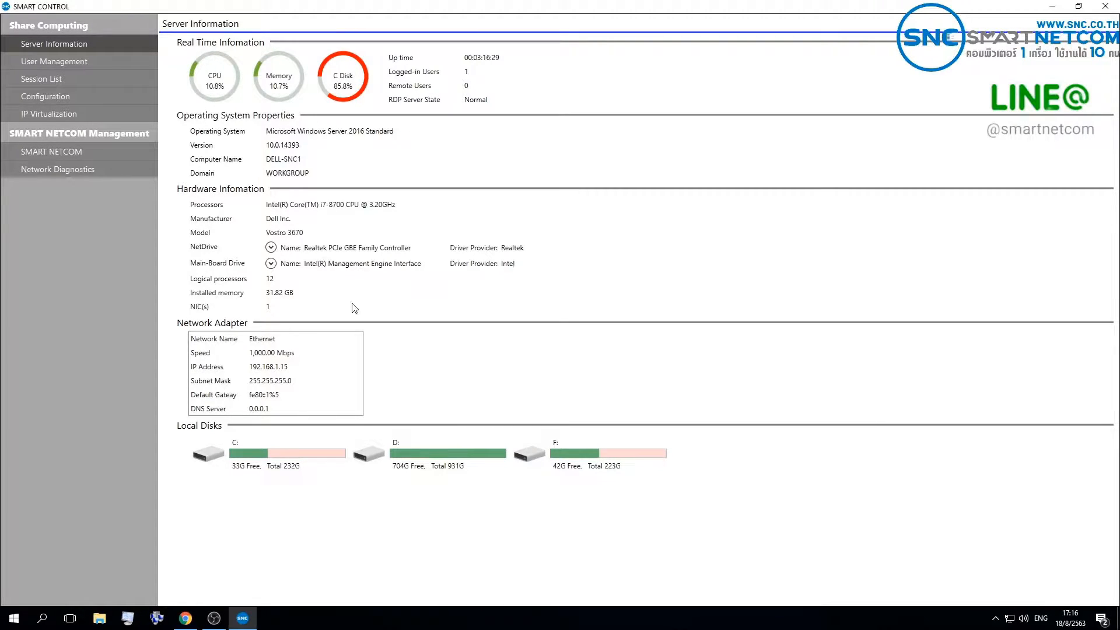
{"action": "left_click", "coordinate": [100, 64]}
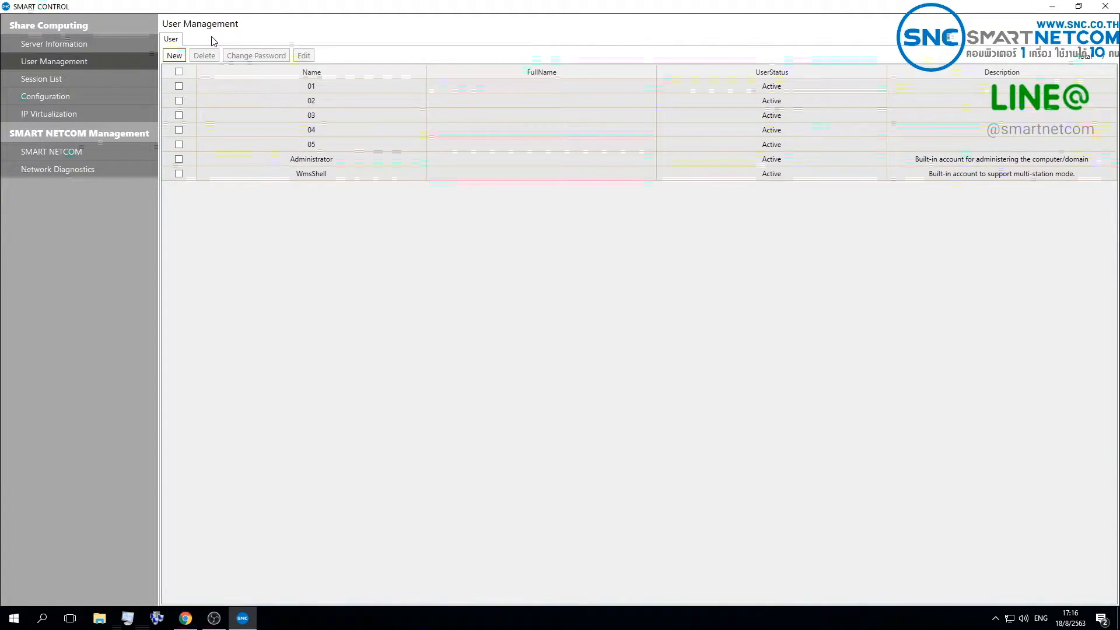
Step: Start a new user account with the user name "test"
{"action": "left_click", "coordinate": [175, 56]}
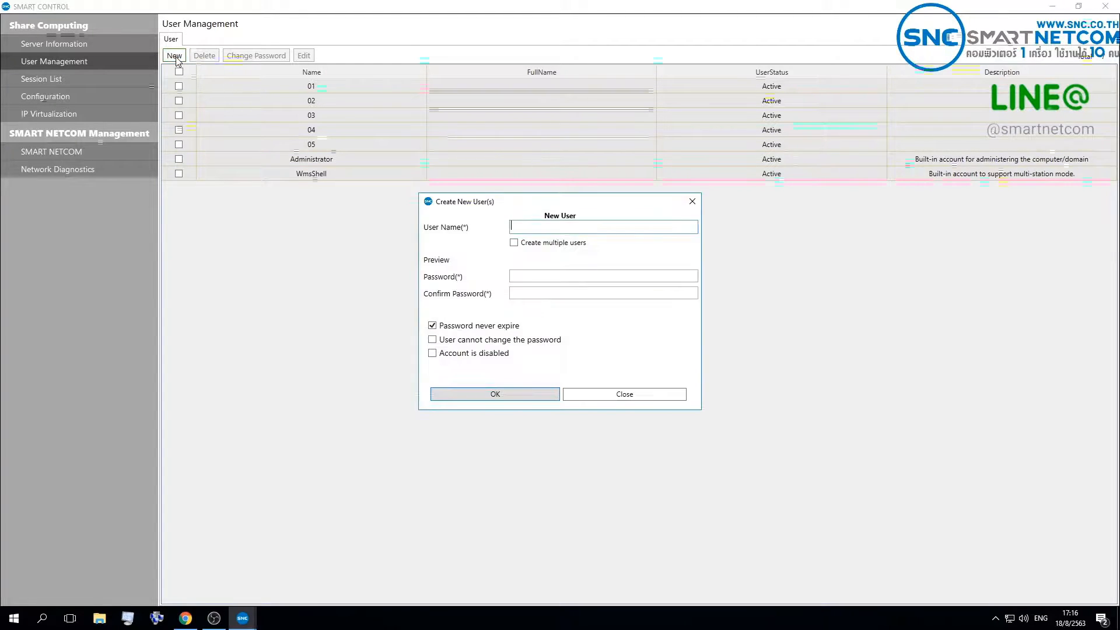
{"action": "left_click", "coordinate": [556, 226]}
{"action": "type", "text": "test"}
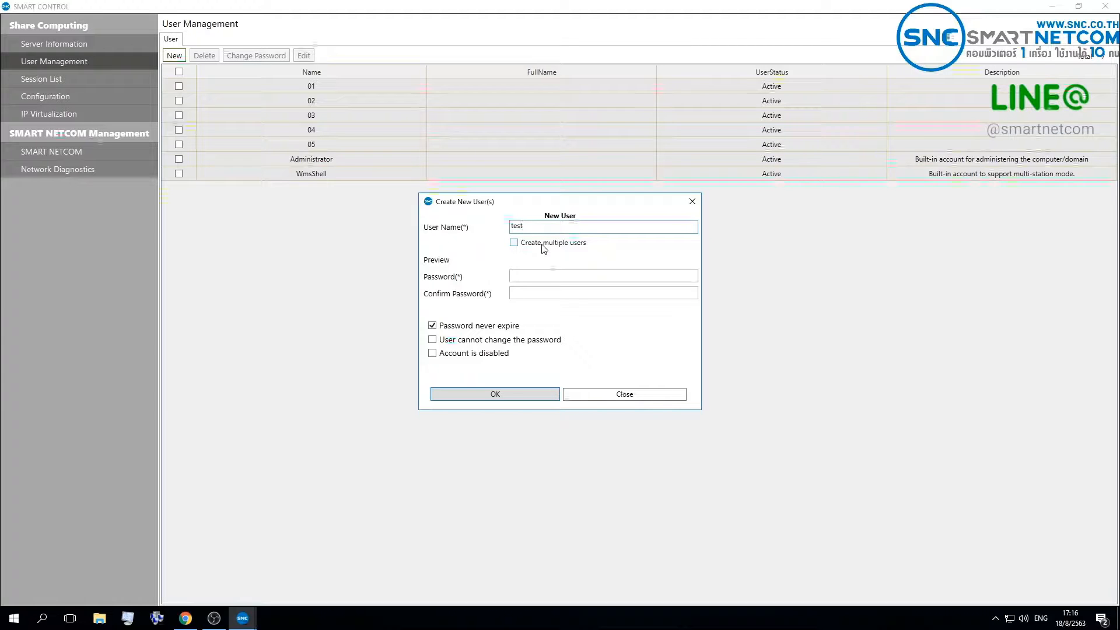
Step: Set the new user form to create multiple users with a count of 3, and fill in the password and its confirmation
{"action": "left_click", "coordinate": [544, 245]}
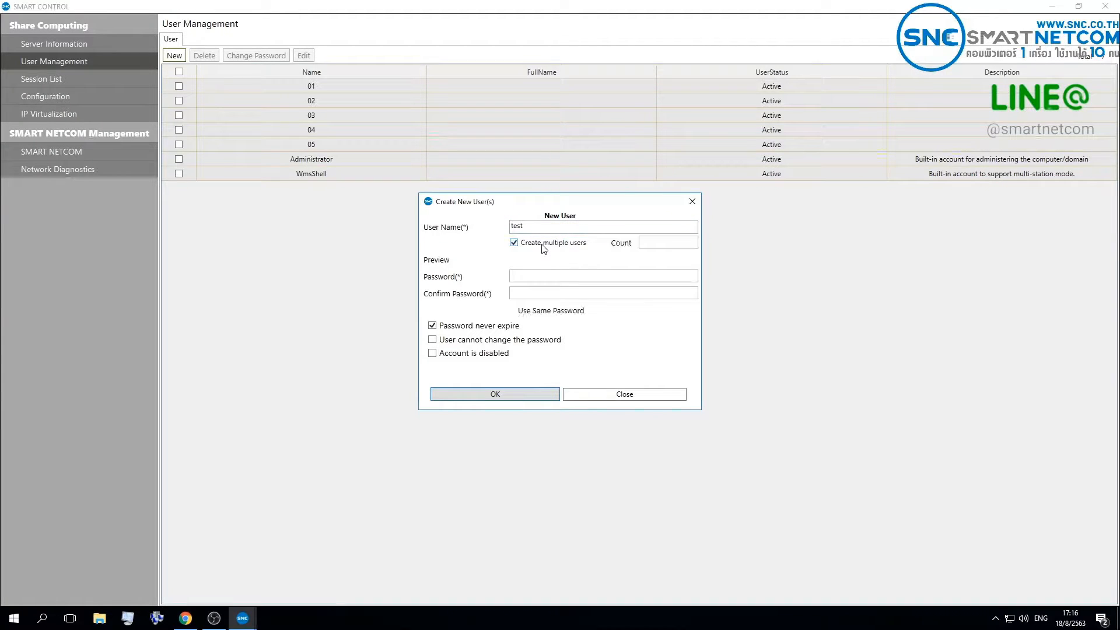
{"action": "left_click", "coordinate": [657, 244]}
{"action": "type", "text": "3"}
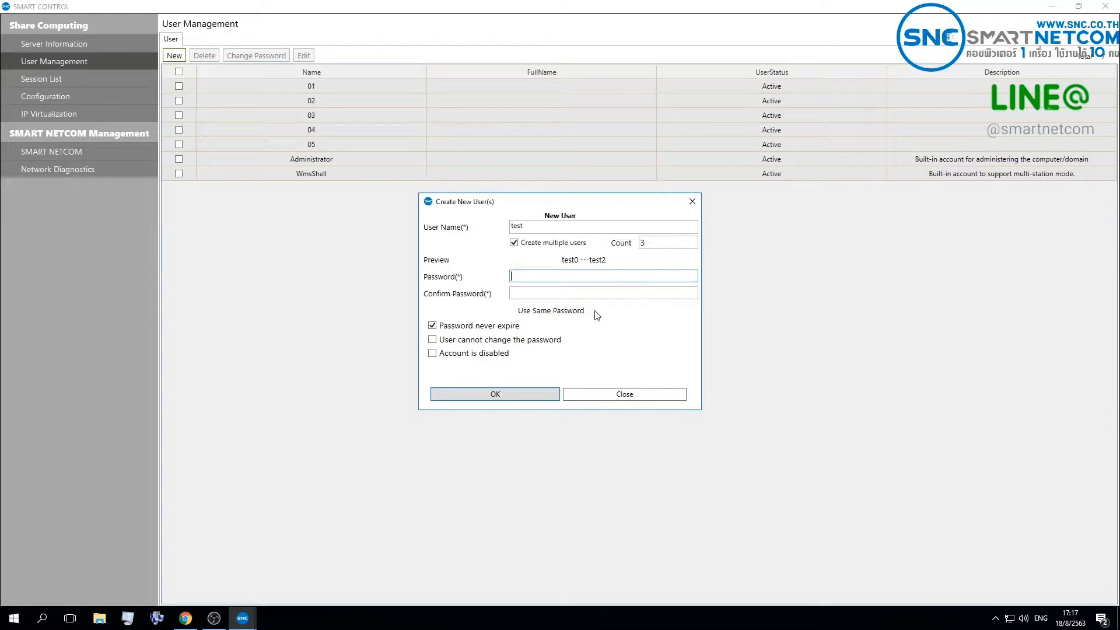
{"action": "left_click", "coordinate": [537, 280]}
{"action": "left_click", "coordinate": [543, 294]}
{"action": "type", "text": "1234"}
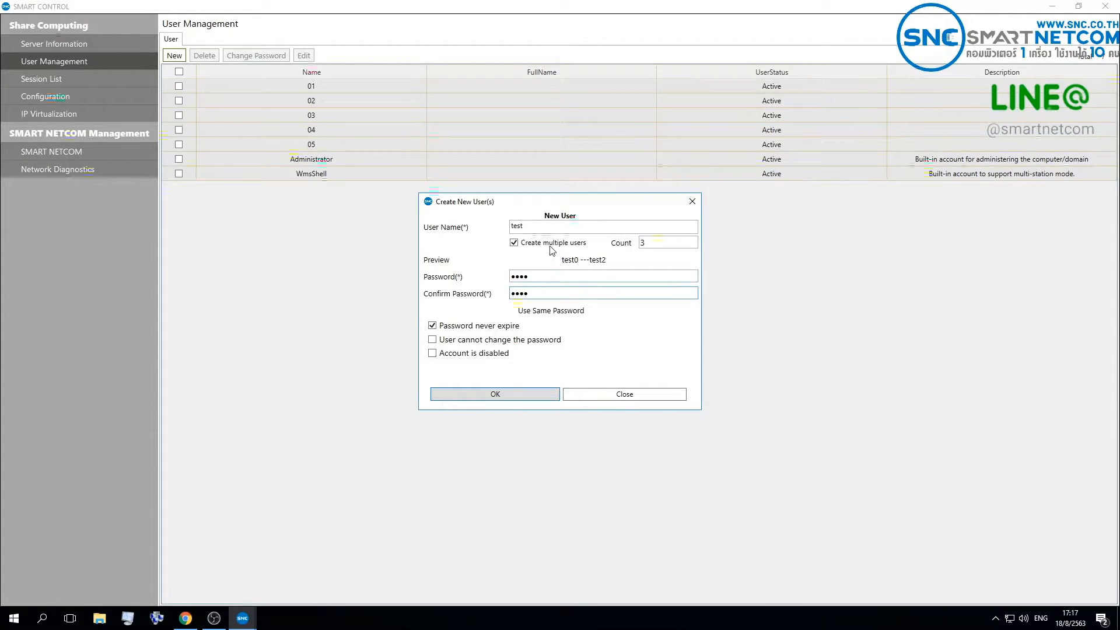
Step: Turn off multiple-user creation, replace the password and its confirmation, and create the single user "test"
{"action": "left_click", "coordinate": [552, 250]}
{"action": "double_click", "coordinate": [547, 281]}
{"action": "key", "text": "BackSpace"}
{"action": "left_click", "coordinate": [547, 294]}
{"action": "double_click", "coordinate": [547, 294]}
{"action": "type", "text": "1"}
{"action": "left_click", "coordinate": [545, 277]}
{"action": "type", "text": "1"}
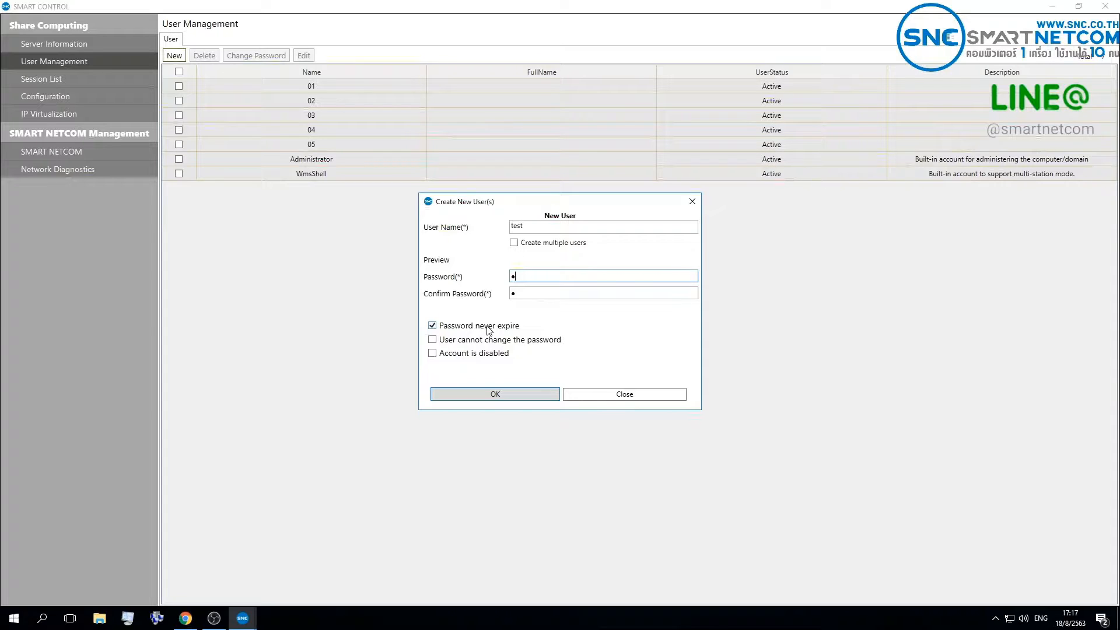
{"action": "left_click", "coordinate": [498, 396]}
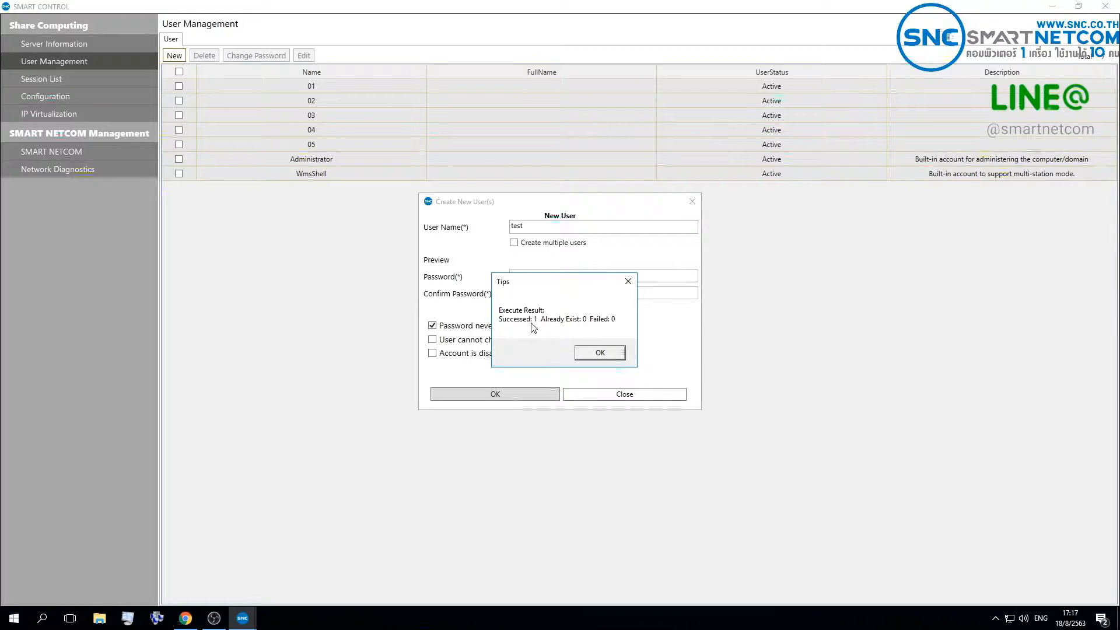
{"action": "left_click", "coordinate": [601, 353]}
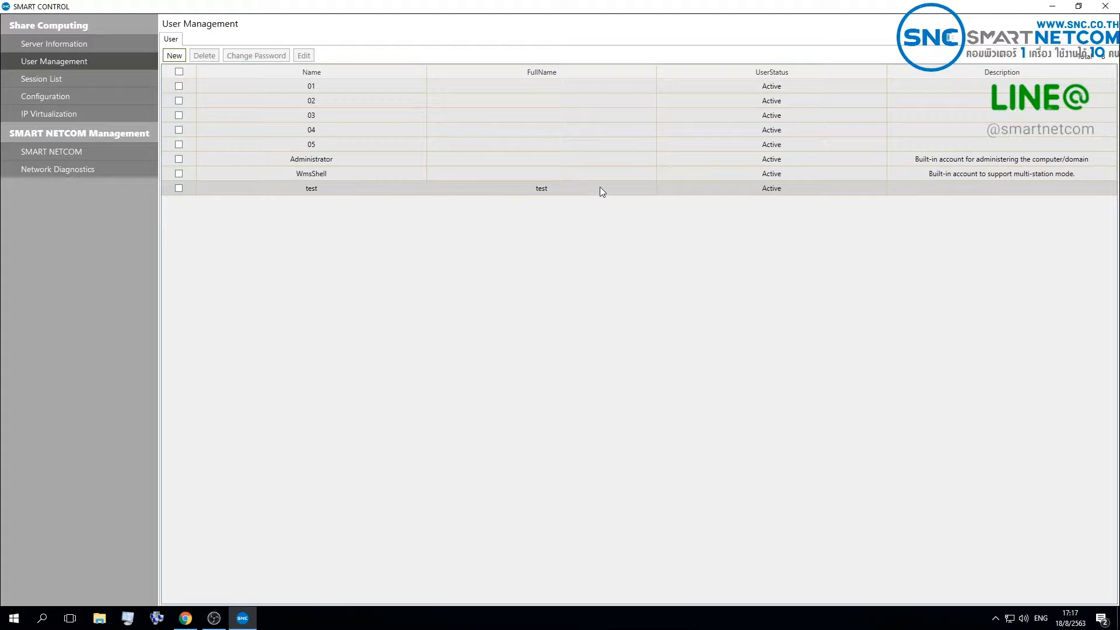
Step: Select the user "test", review its editable full name and description properties, and close them without changes
{"action": "left_click", "coordinate": [179, 189]}
{"action": "left_click", "coordinate": [179, 189]}
{"action": "left_click", "coordinate": [180, 189]}
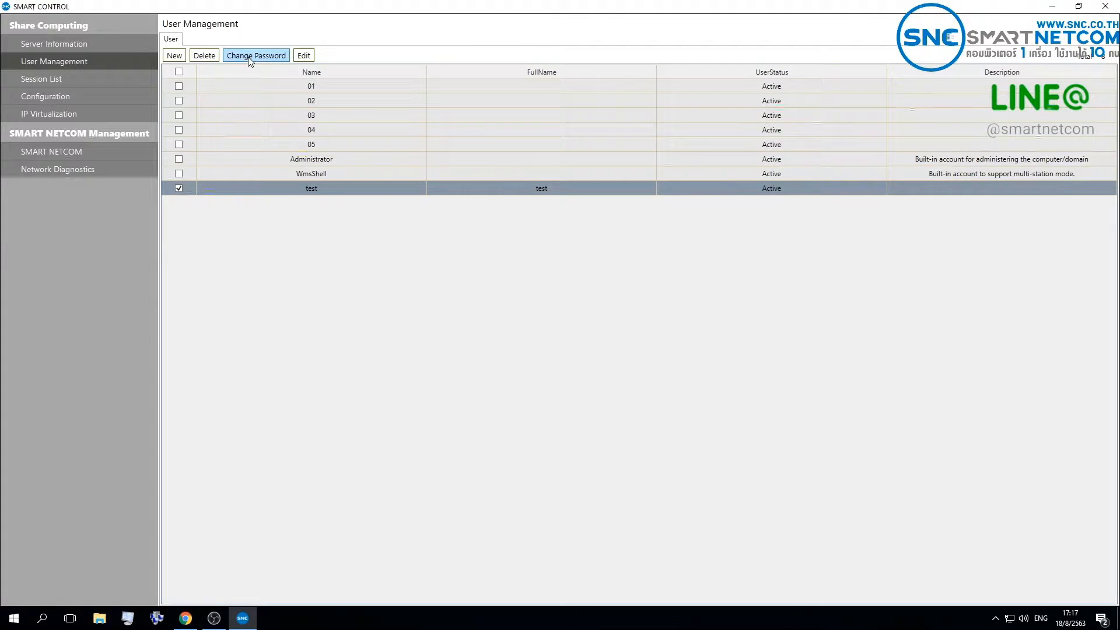
{"action": "left_click", "coordinate": [303, 55]}
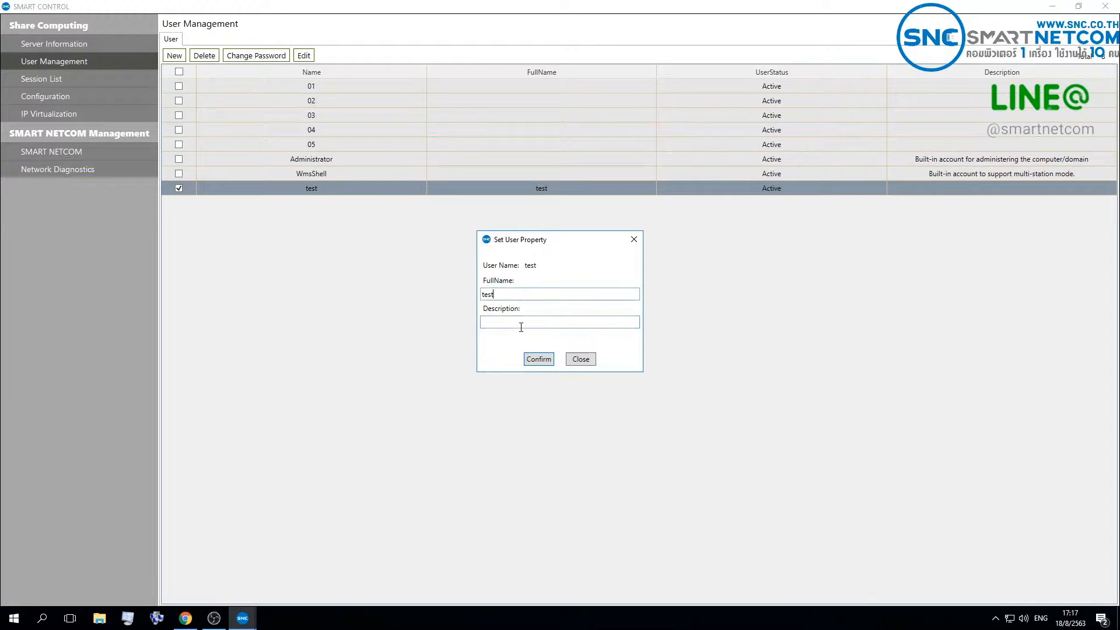
{"action": "left_click", "coordinate": [580, 359]}
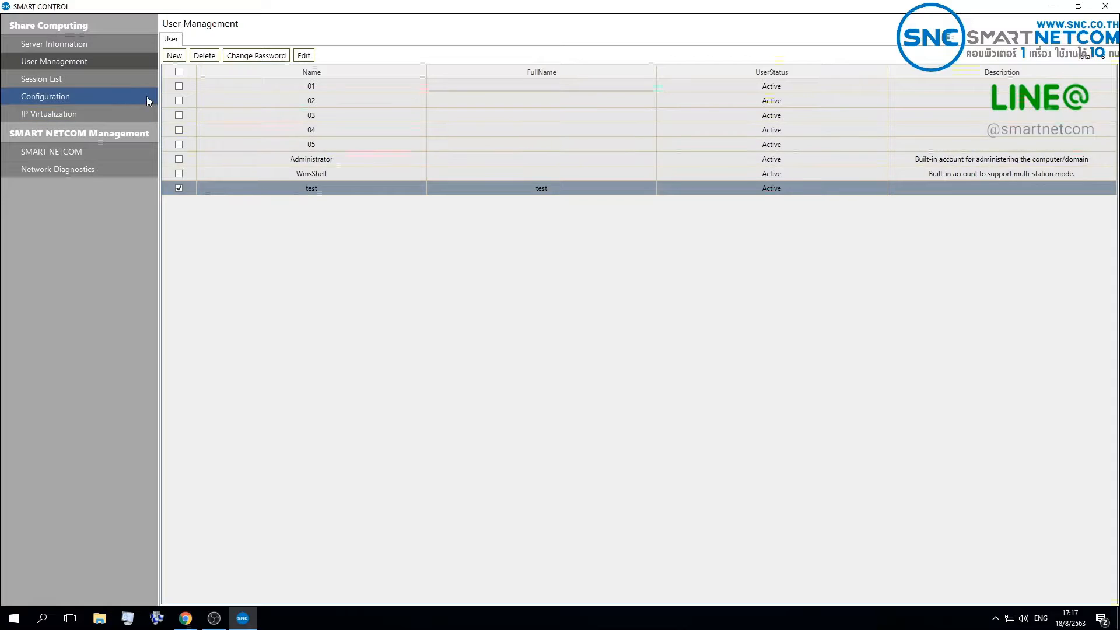
Step: Select user 01's session in the session list, view its screen, and close the viewing window
{"action": "left_click", "coordinate": [103, 79]}
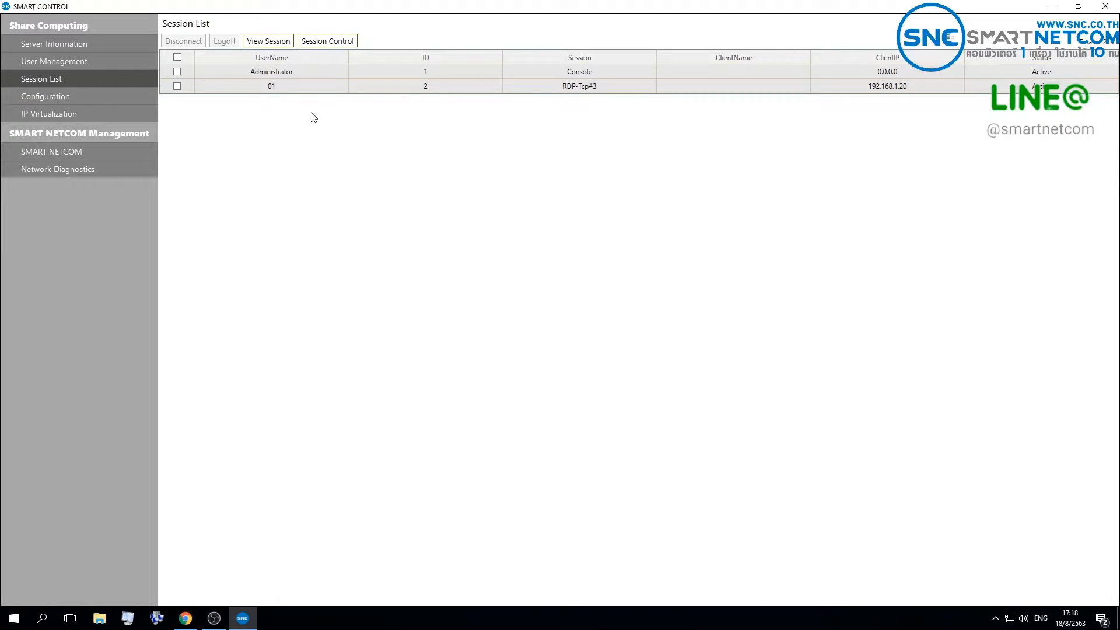
{"action": "left_click", "coordinate": [178, 86]}
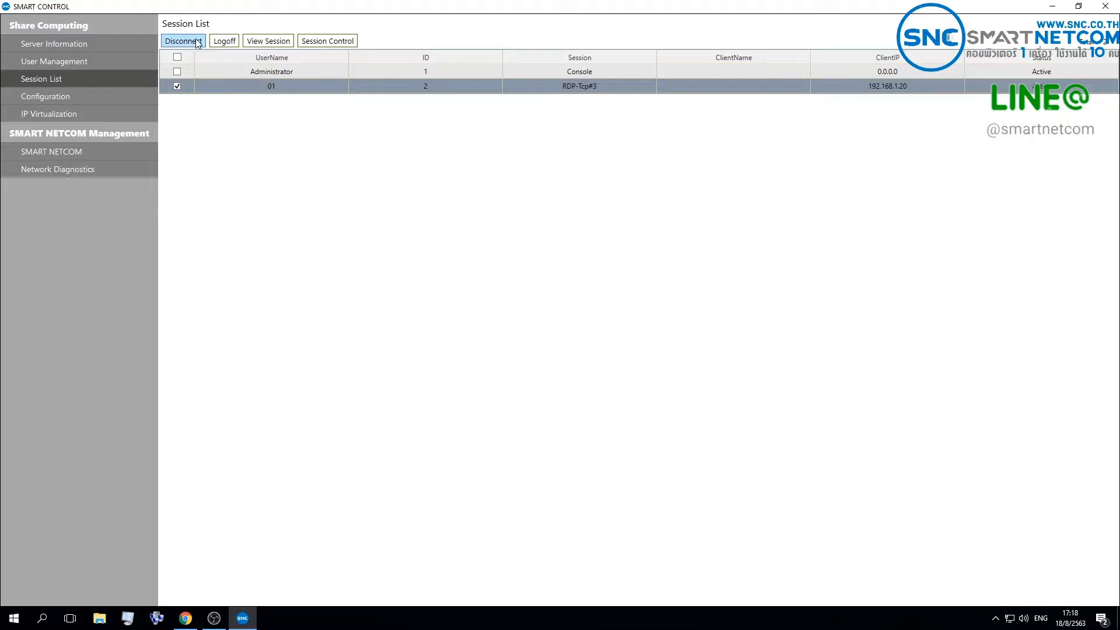
{"action": "left_click", "coordinate": [276, 42]}
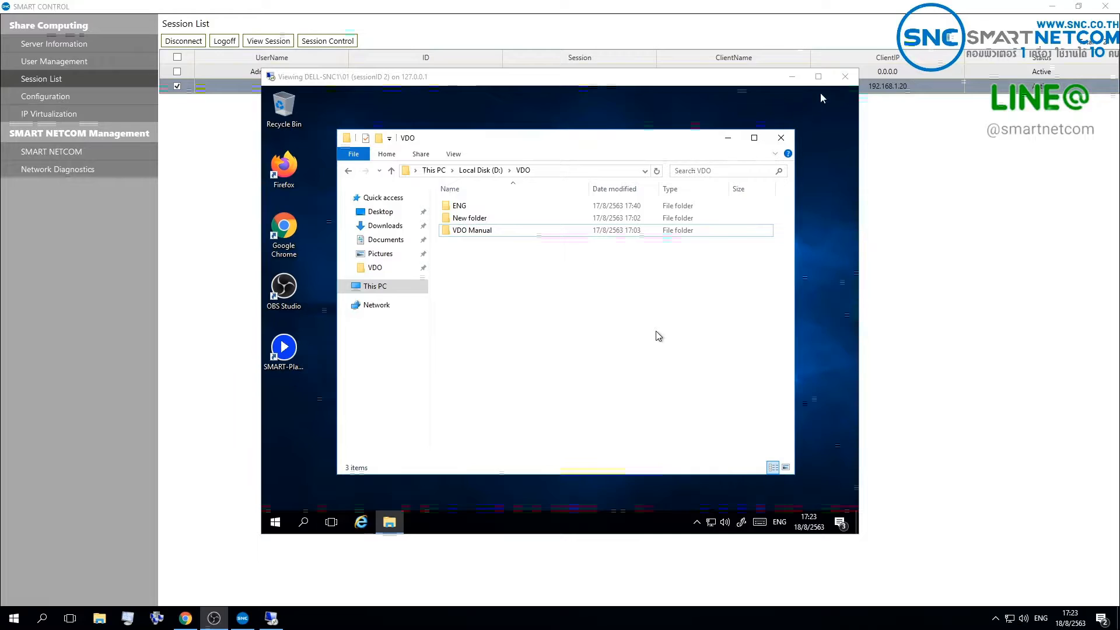
{"action": "left_click", "coordinate": [845, 81]}
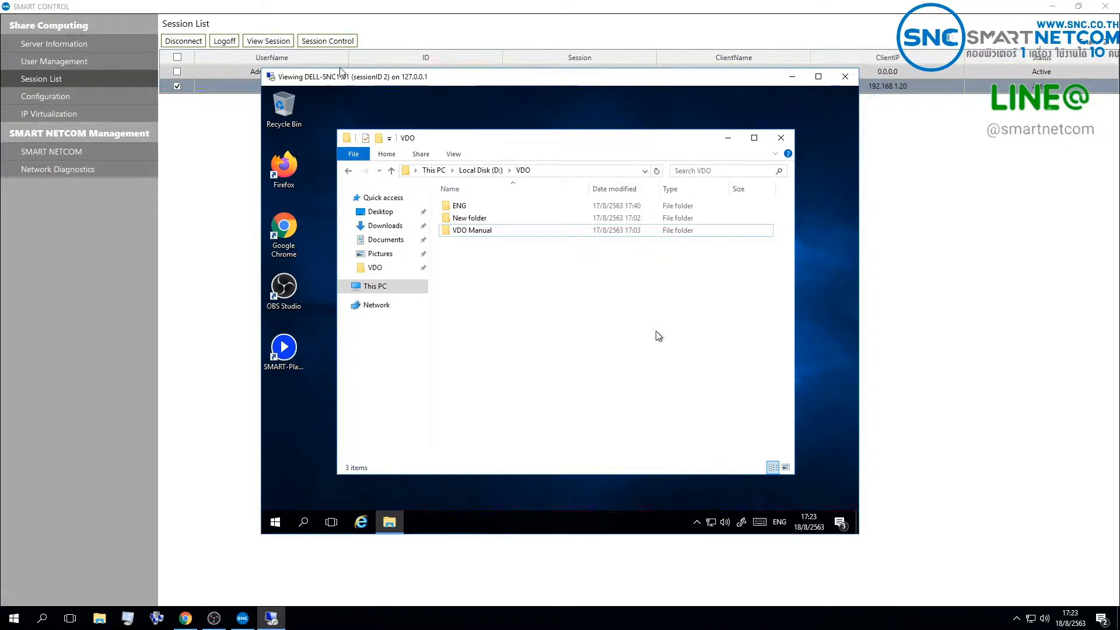
{"action": "left_click", "coordinate": [851, 81]}
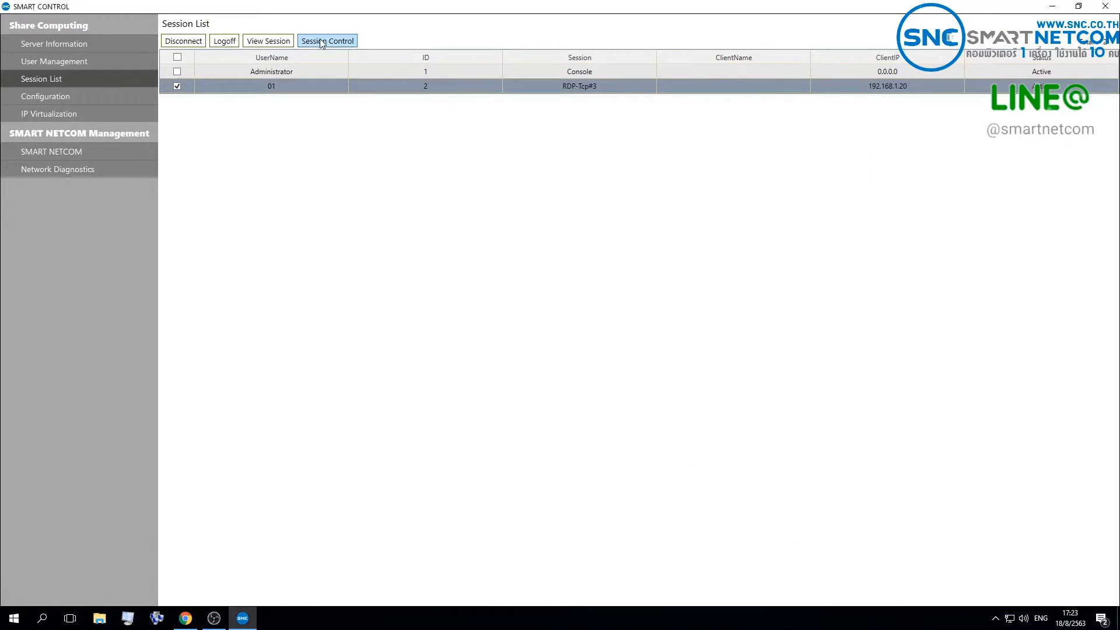
Step: Take control of user 01's session, browse into "New folder" under VDO, and close the folder and the control window
{"action": "left_click", "coordinate": [328, 40]}
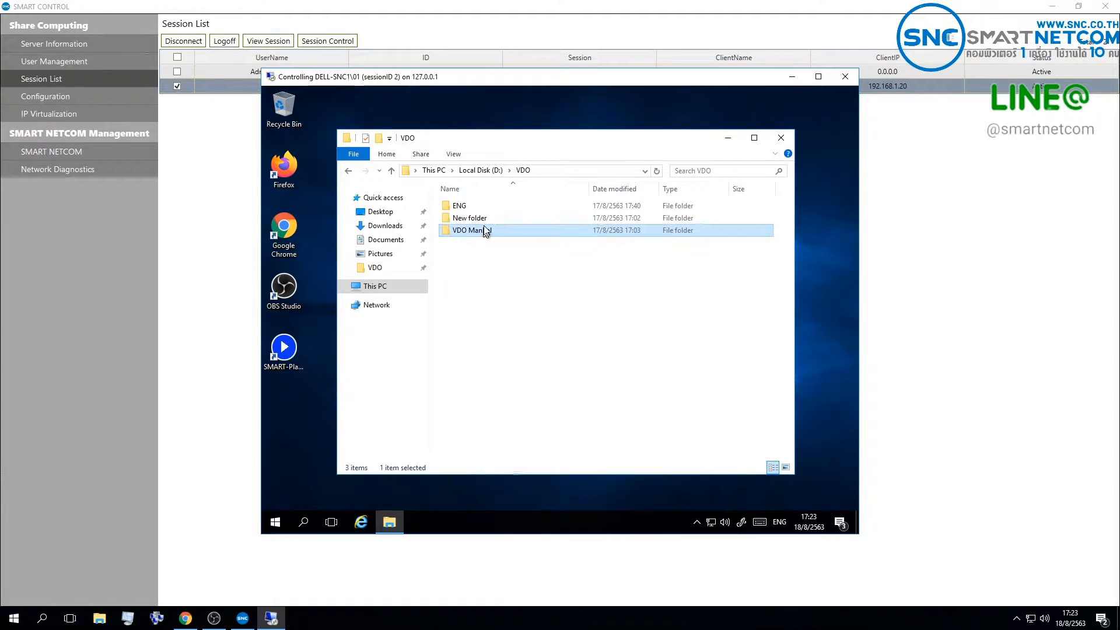
{"action": "left_click", "coordinate": [485, 221]}
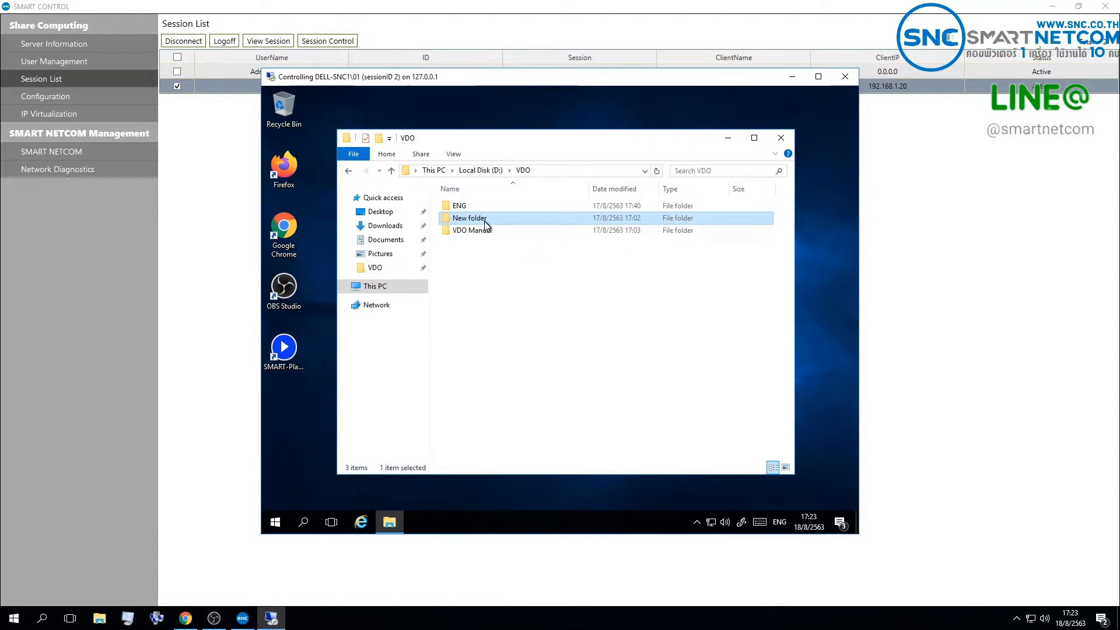
{"action": "double_click", "coordinate": [485, 221]}
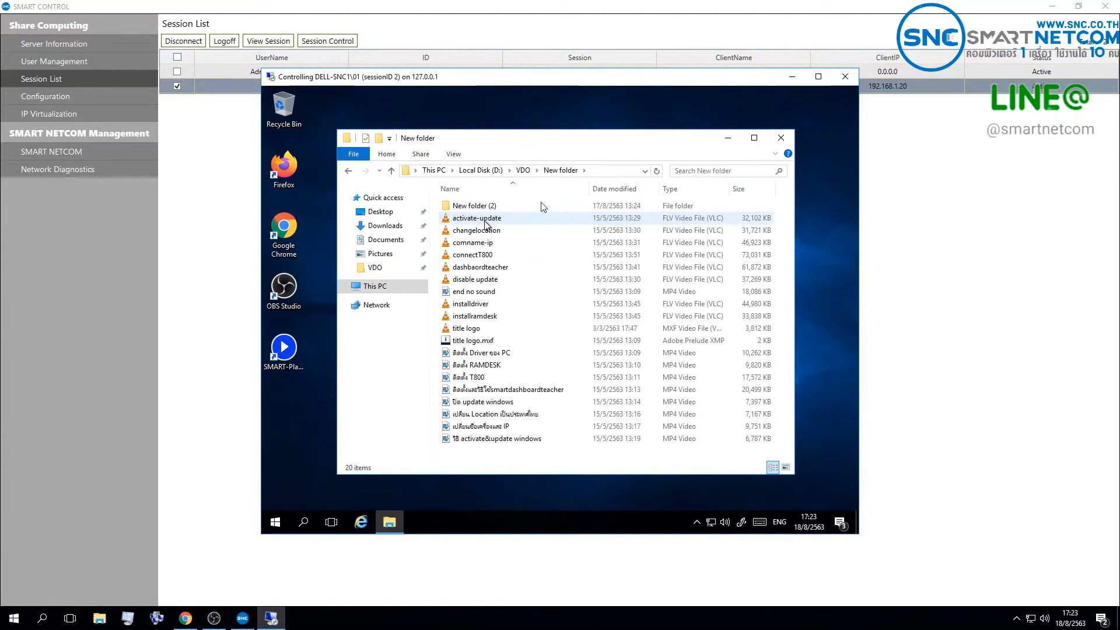
{"action": "left_click", "coordinate": [781, 138]}
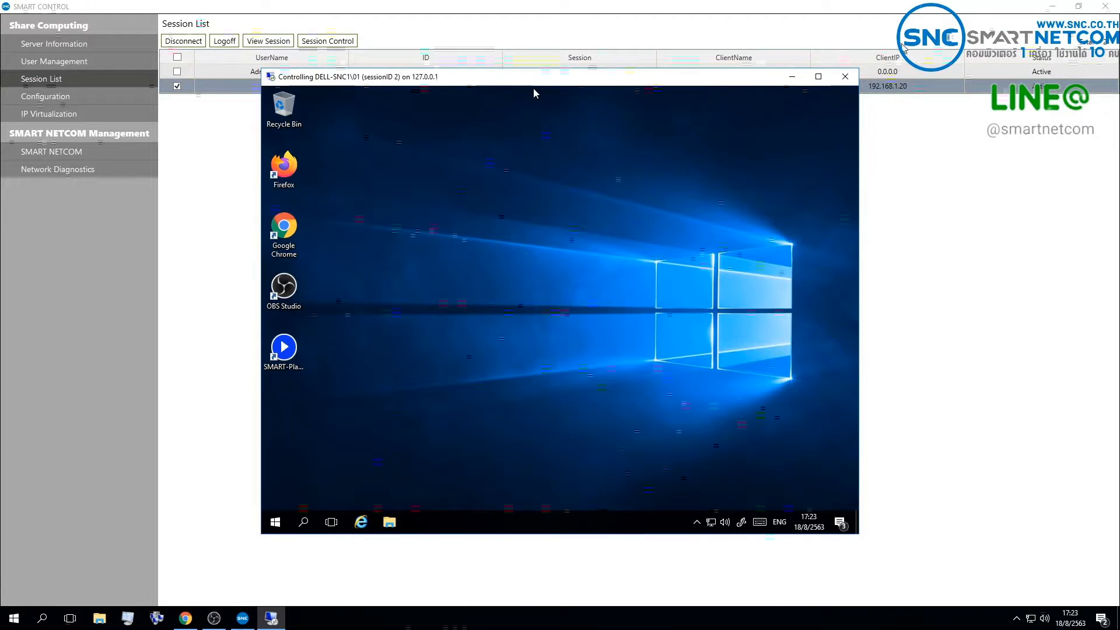
{"action": "left_click", "coordinate": [844, 77]}
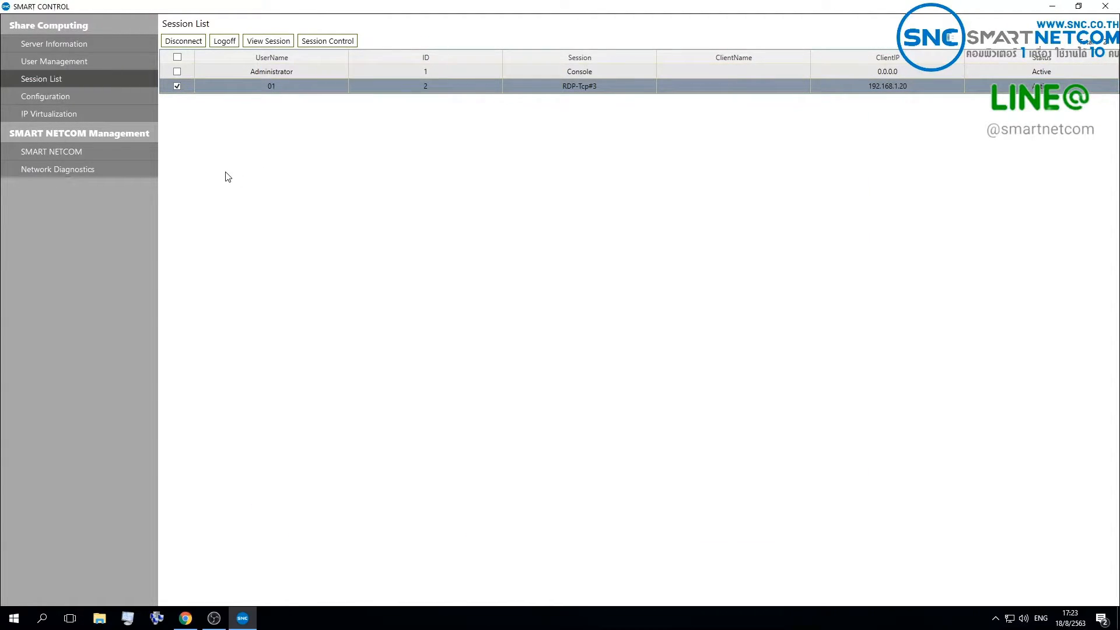
Step: In the server configuration, set the virtual disk paths for both user data (X:) and public data (Y:) to drive D:
{"action": "left_click", "coordinate": [109, 99]}
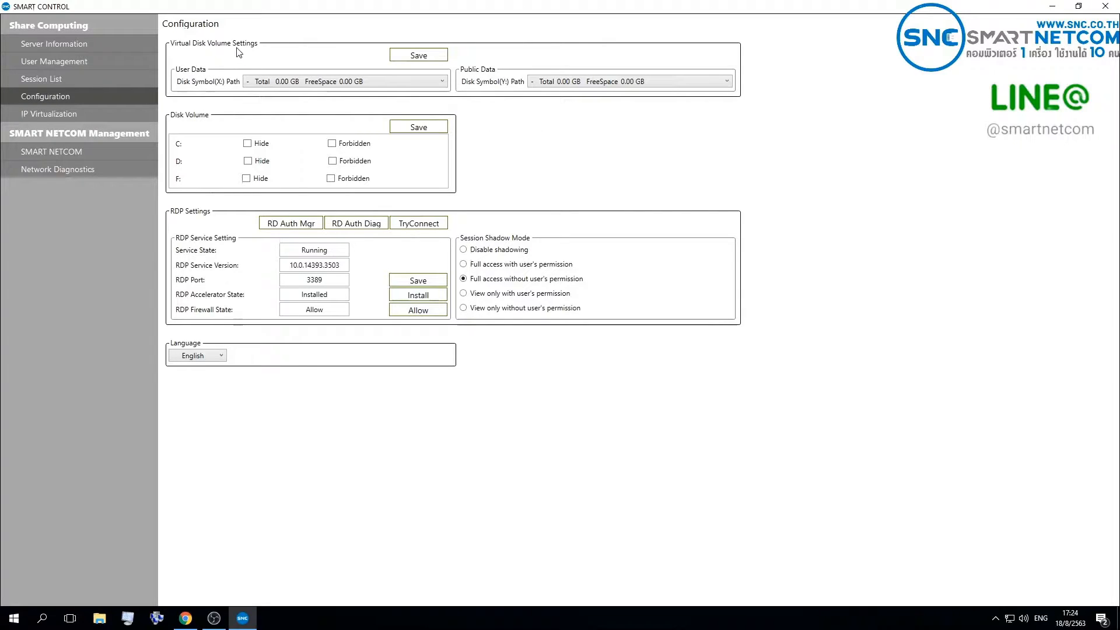
{"action": "left_click", "coordinate": [312, 82]}
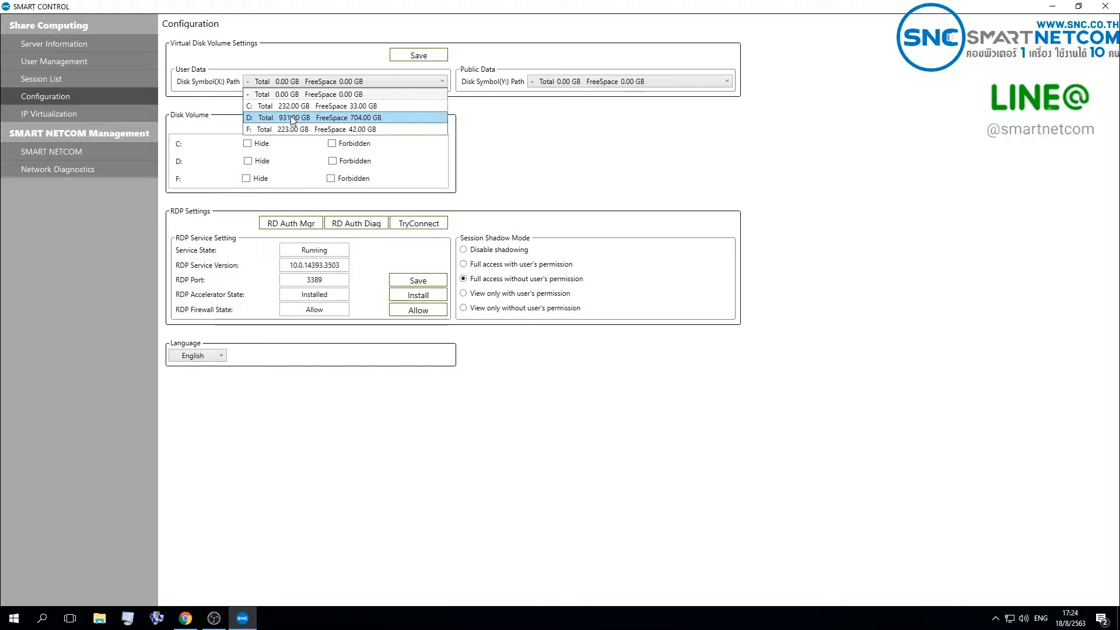
{"action": "left_click", "coordinate": [323, 118]}
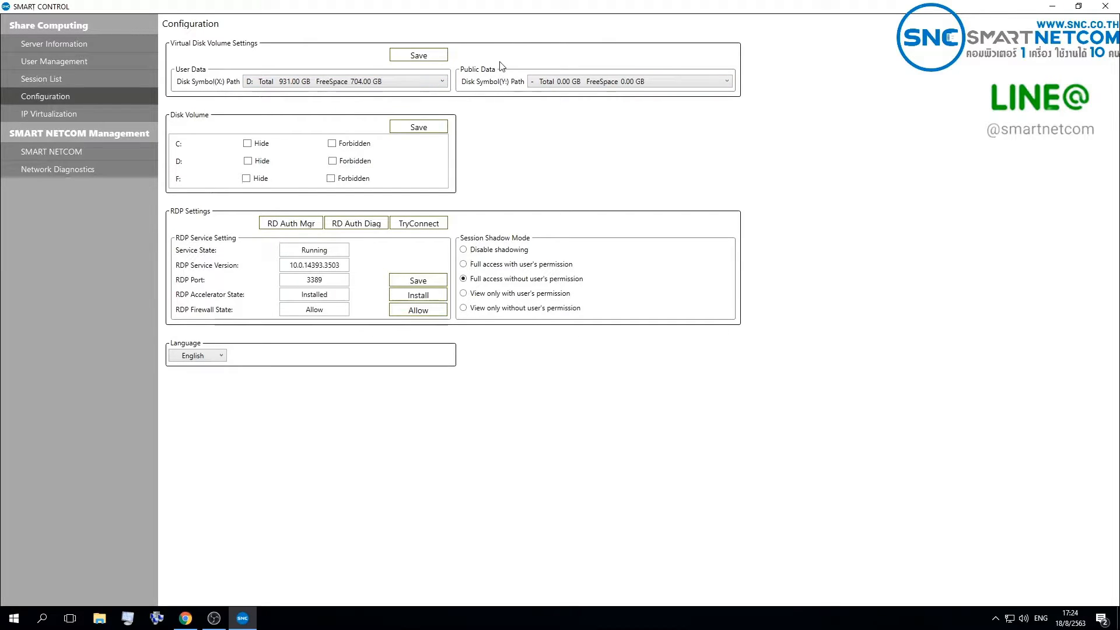
{"action": "left_click", "coordinate": [528, 81]}
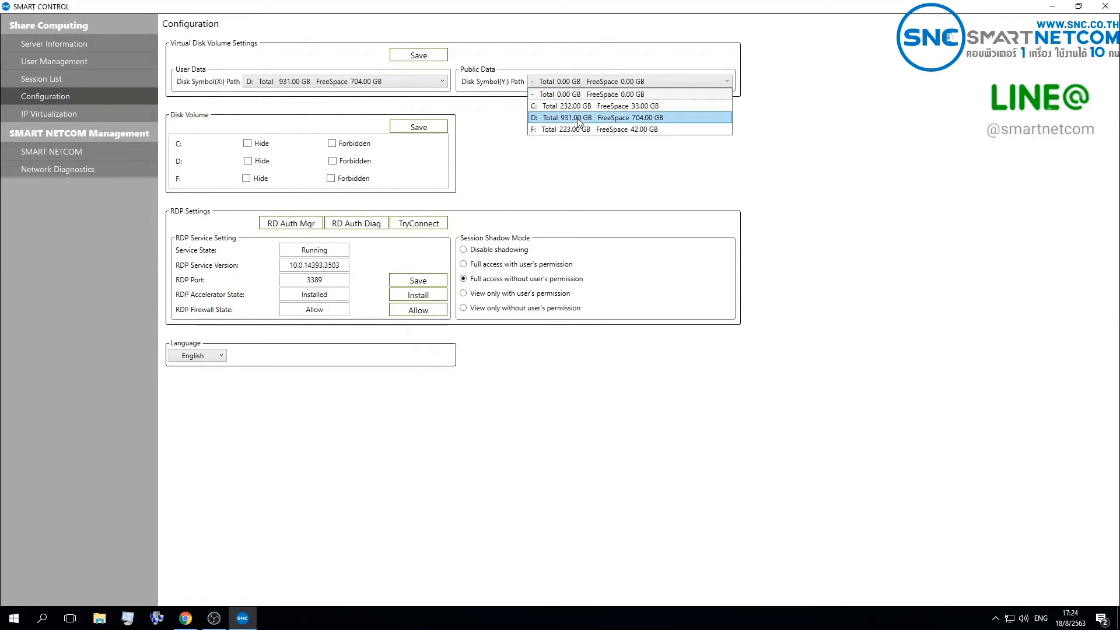
{"action": "left_click", "coordinate": [530, 121]}
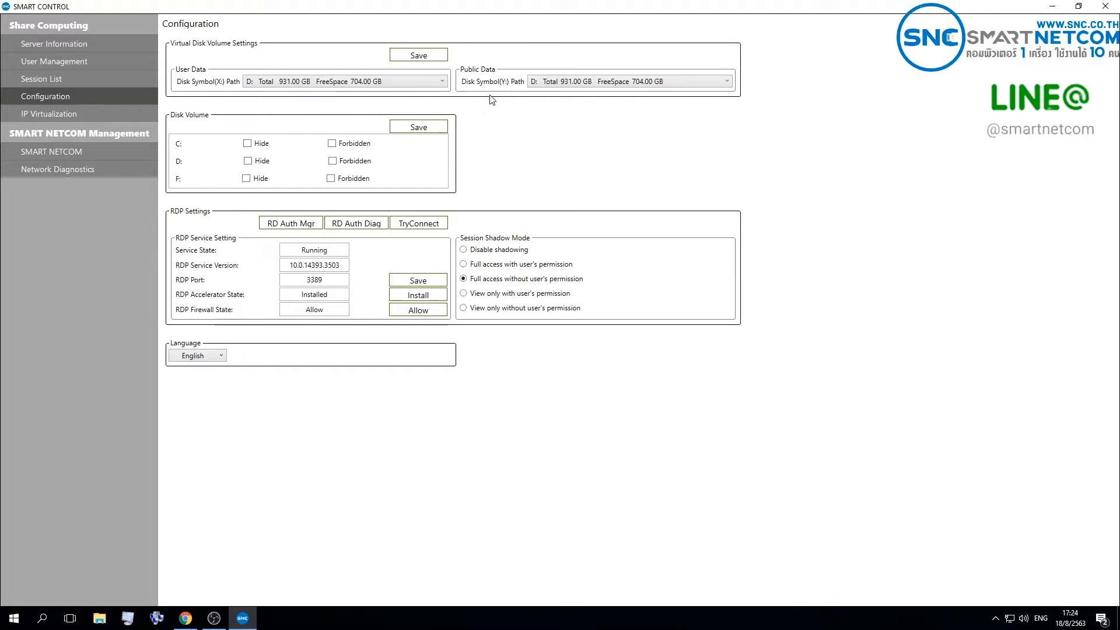
Step: Reset the user data and public data virtual disk paths to the empty "-" option
{"action": "left_click", "coordinate": [444, 82]}
{"action": "left_click", "coordinate": [426, 93]}
{"action": "left_click", "coordinate": [547, 86]}
{"action": "left_click", "coordinate": [562, 93]}
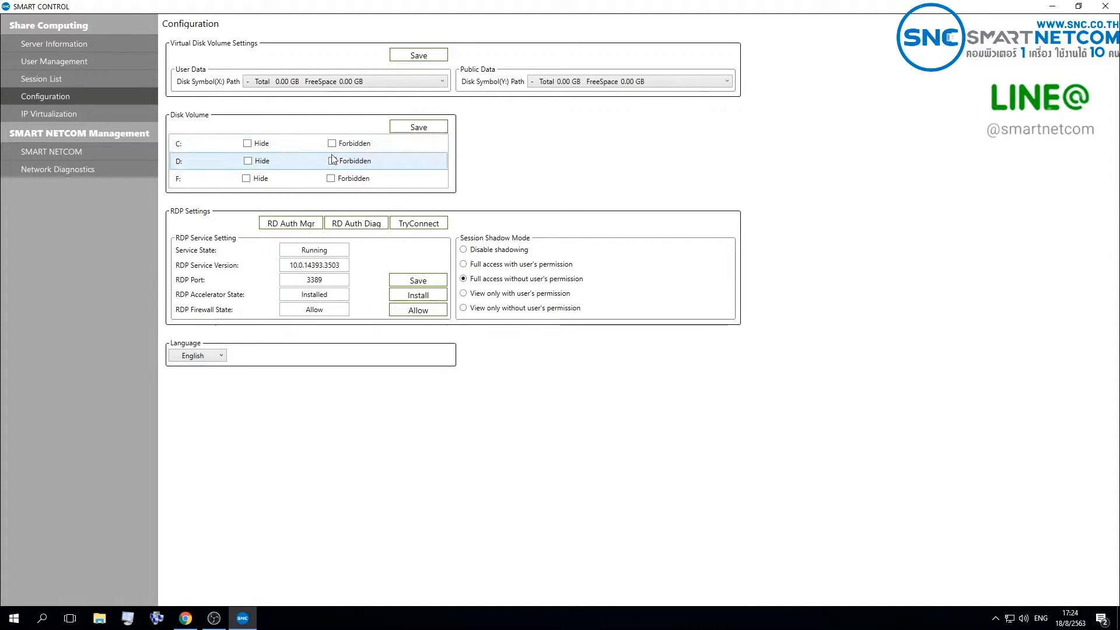
Step: Mark disk volumes C: and D: as both hidden and forbidden
{"action": "left_click", "coordinate": [259, 145]}
{"action": "left_click", "coordinate": [345, 145]}
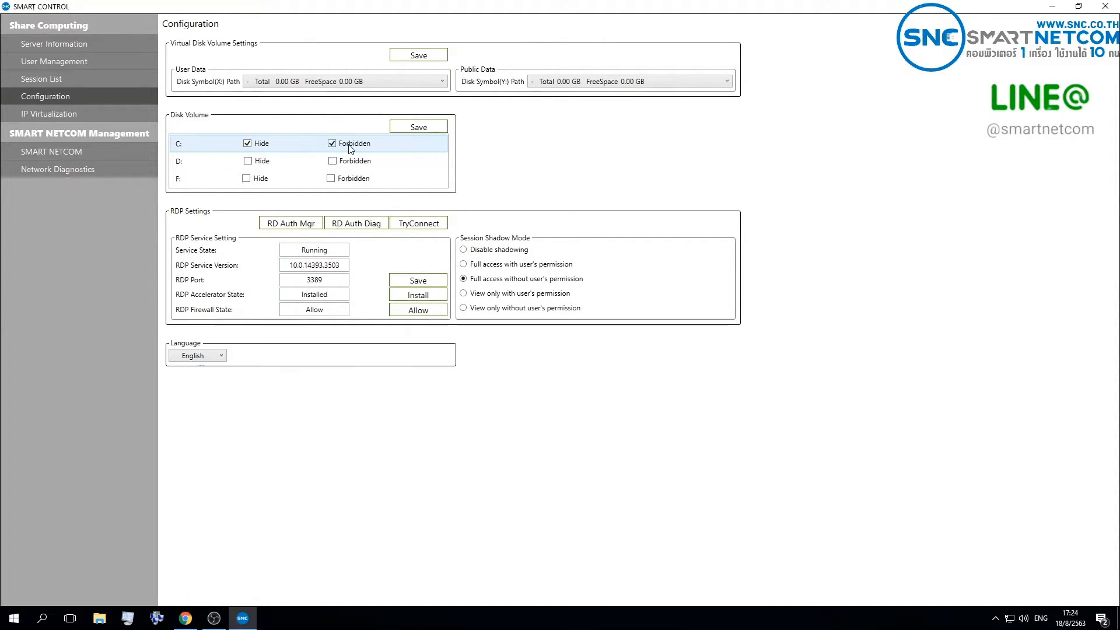
{"action": "left_click", "coordinate": [249, 162]}
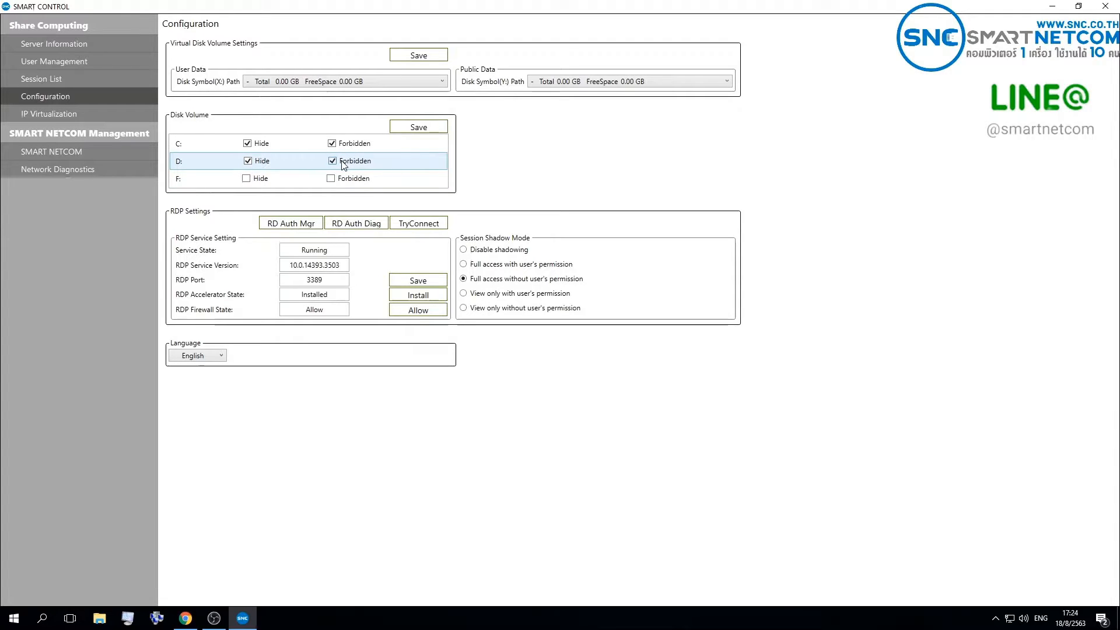
Step: Clear the Hide and Forbidden options of disk volumes C: and D:
{"action": "left_click", "coordinate": [348, 146]}
{"action": "left_click", "coordinate": [260, 145]}
{"action": "left_click", "coordinate": [260, 161]}
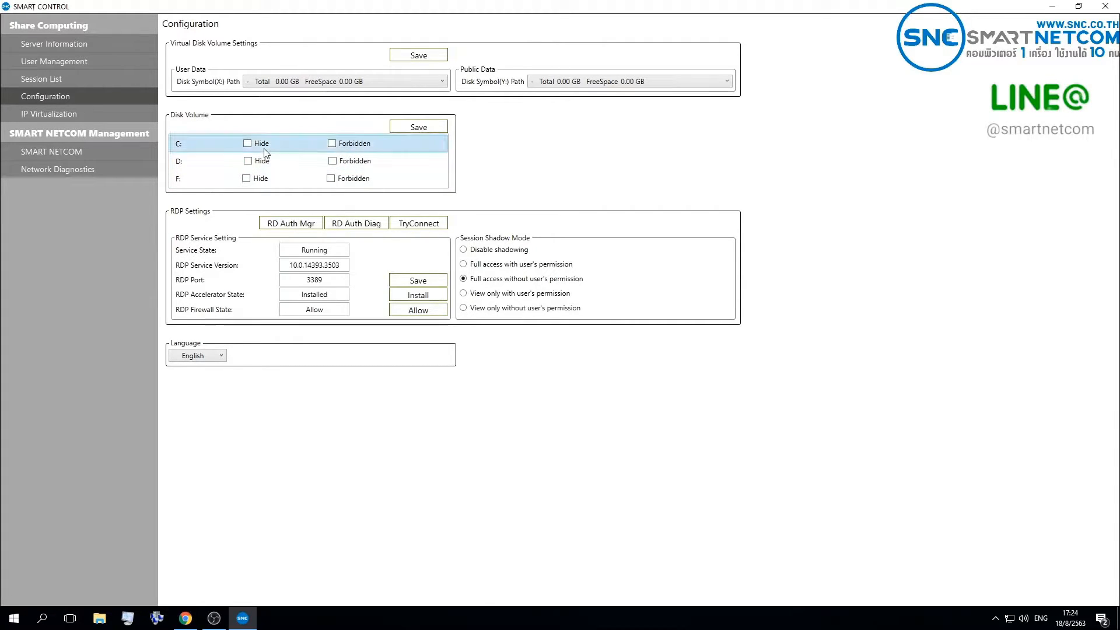
Step: Save the disk volume settings with only drive C: hidden, and clear its Hide option again after acknowledging the save
{"action": "left_click", "coordinate": [260, 144]}
{"action": "left_click", "coordinate": [400, 128]}
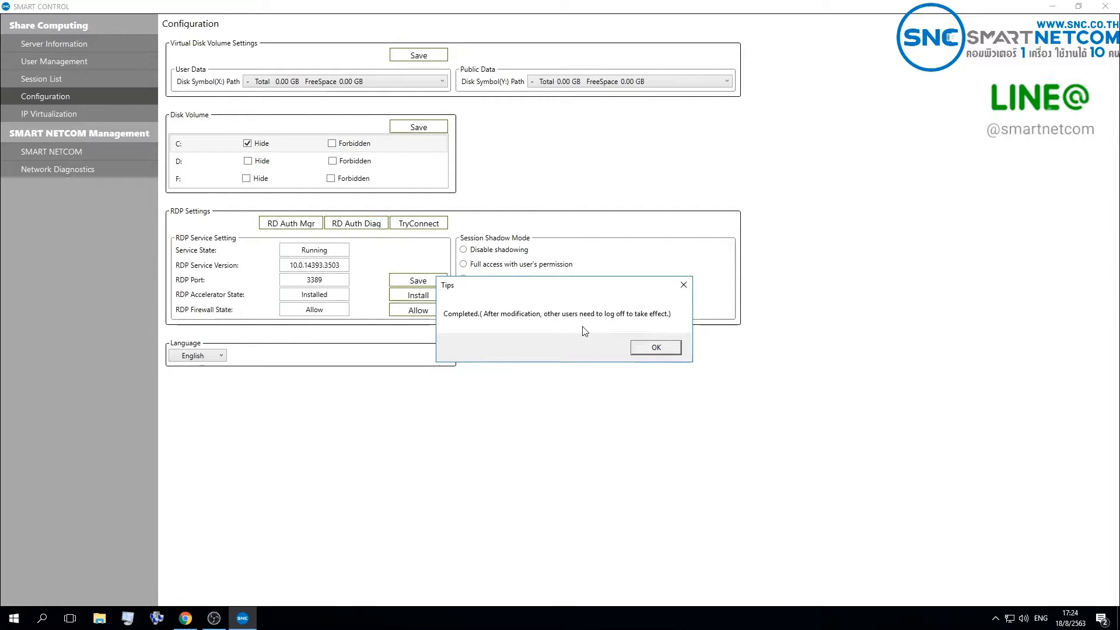
{"action": "left_click", "coordinate": [655, 353]}
{"action": "left_click", "coordinate": [247, 144]}
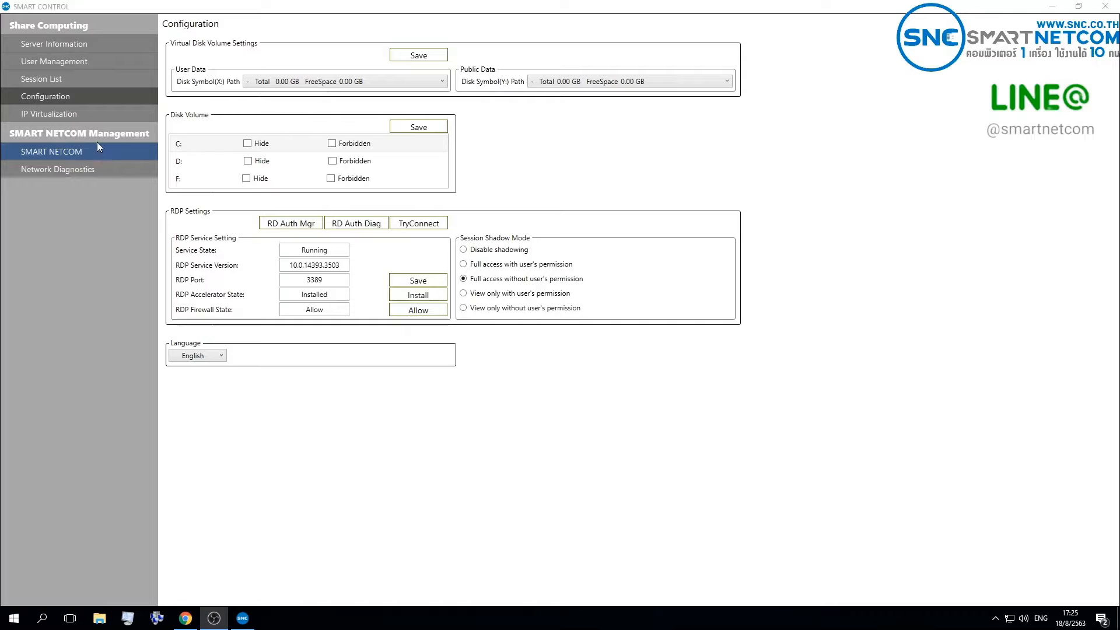
Step: View the IP Virtualization page and the SMART NETCOM device list, including its Add thinclient dialog, without adding a device
{"action": "left_click", "coordinate": [91, 114]}
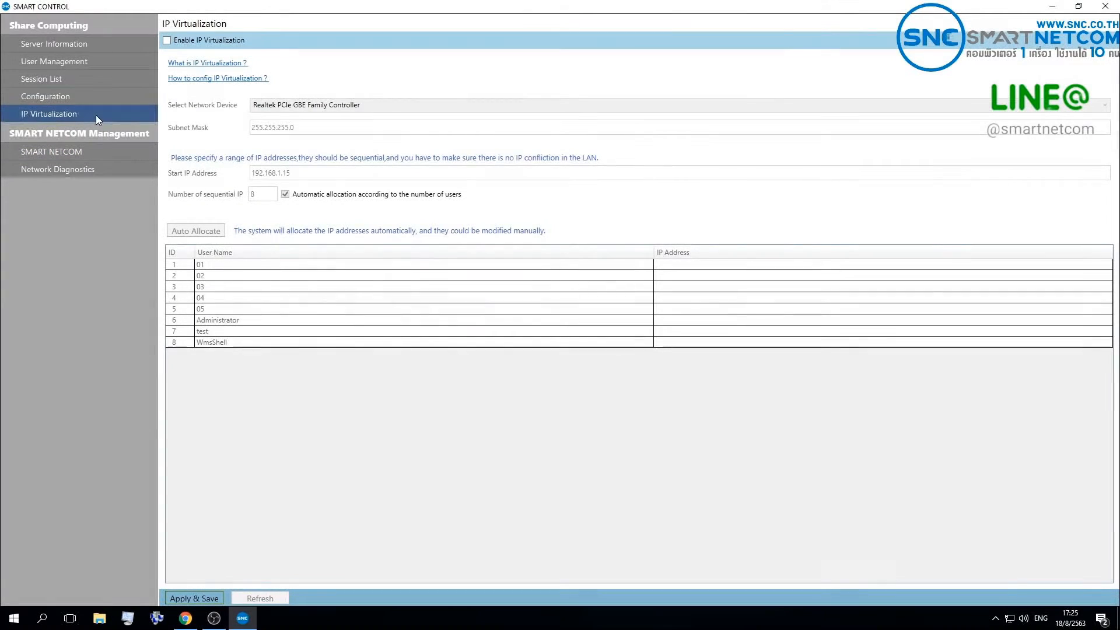
{"action": "left_click", "coordinate": [99, 155]}
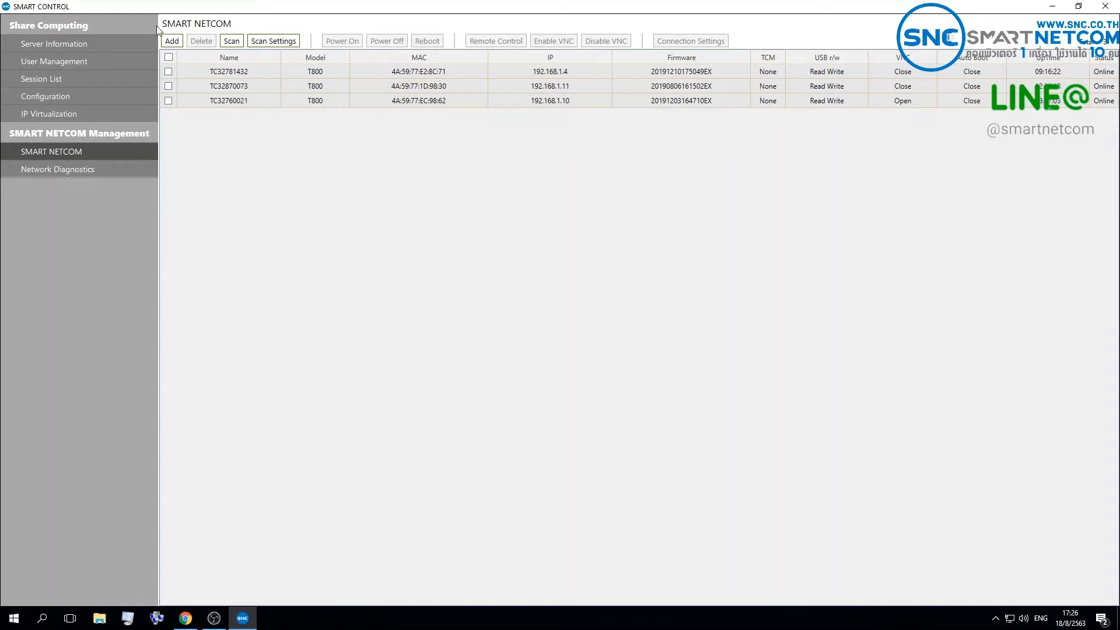
{"action": "left_click", "coordinate": [170, 42]}
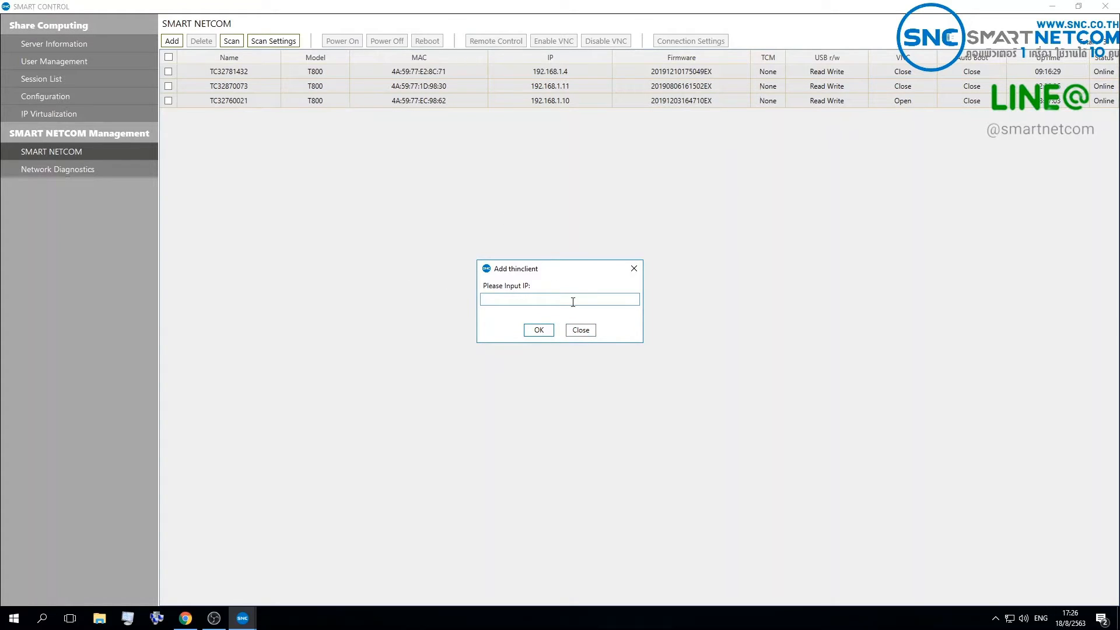
{"action": "left_click", "coordinate": [580, 330]}
Step: Confirm the scan address range 192.168.1.1 to 192.168.1.255 and scan the network for thin clients
{"action": "left_click", "coordinate": [268, 44]}
{"action": "left_click", "coordinate": [519, 313]}
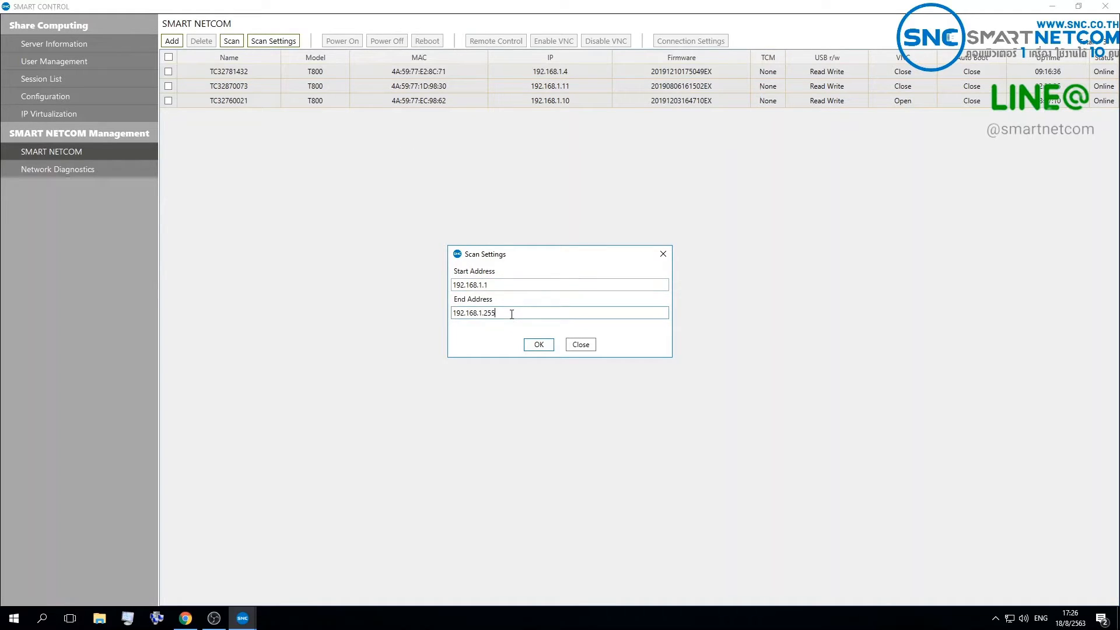
{"action": "left_click", "coordinate": [540, 347]}
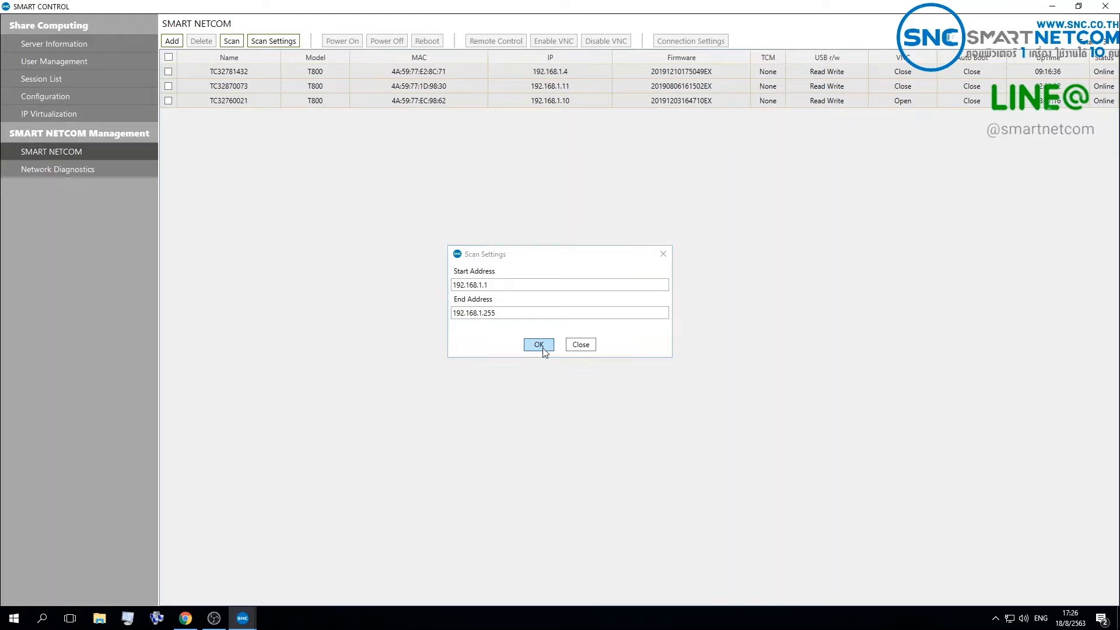
{"action": "left_click", "coordinate": [232, 42]}
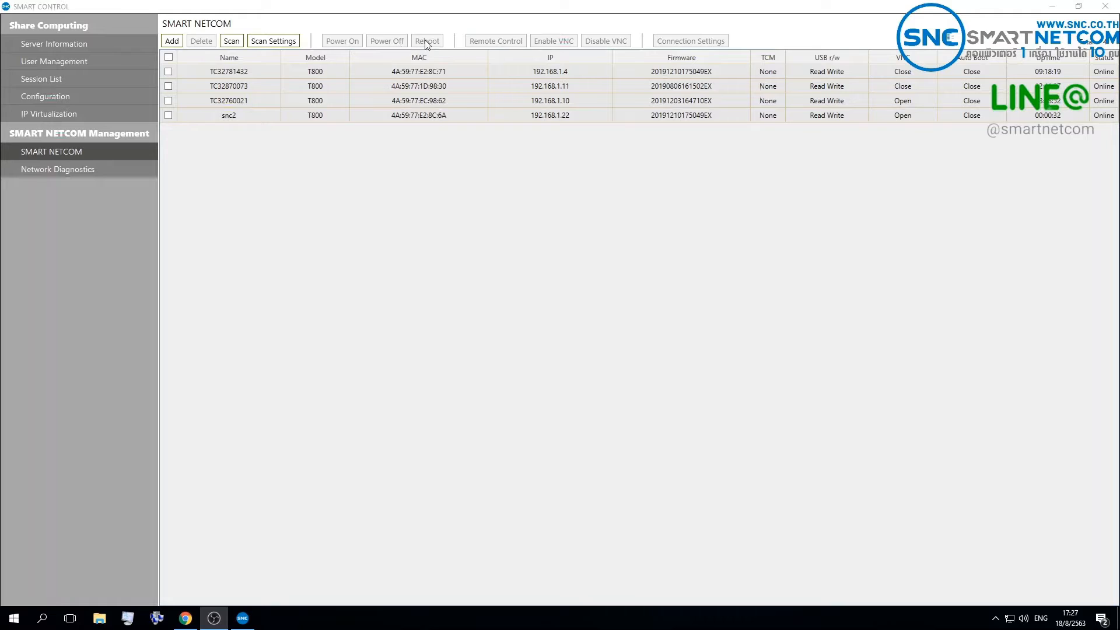
Step: Select thin client snc2, extend the selection to all listed devices, and clear the whole selection again
{"action": "left_click", "coordinate": [170, 116]}
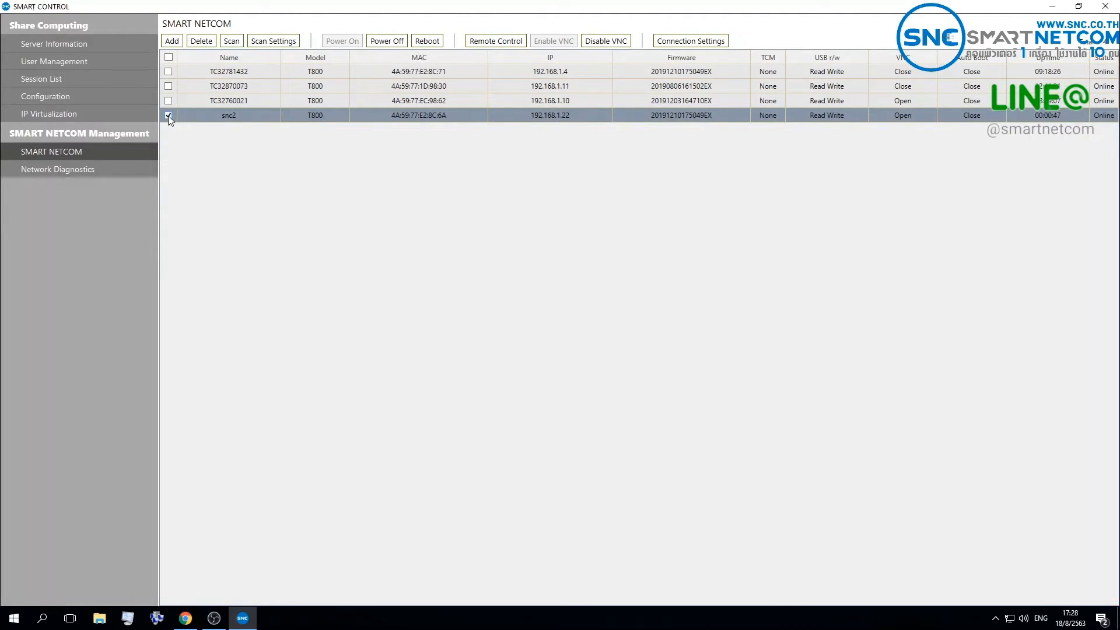
{"action": "left_click", "coordinate": [168, 57]}
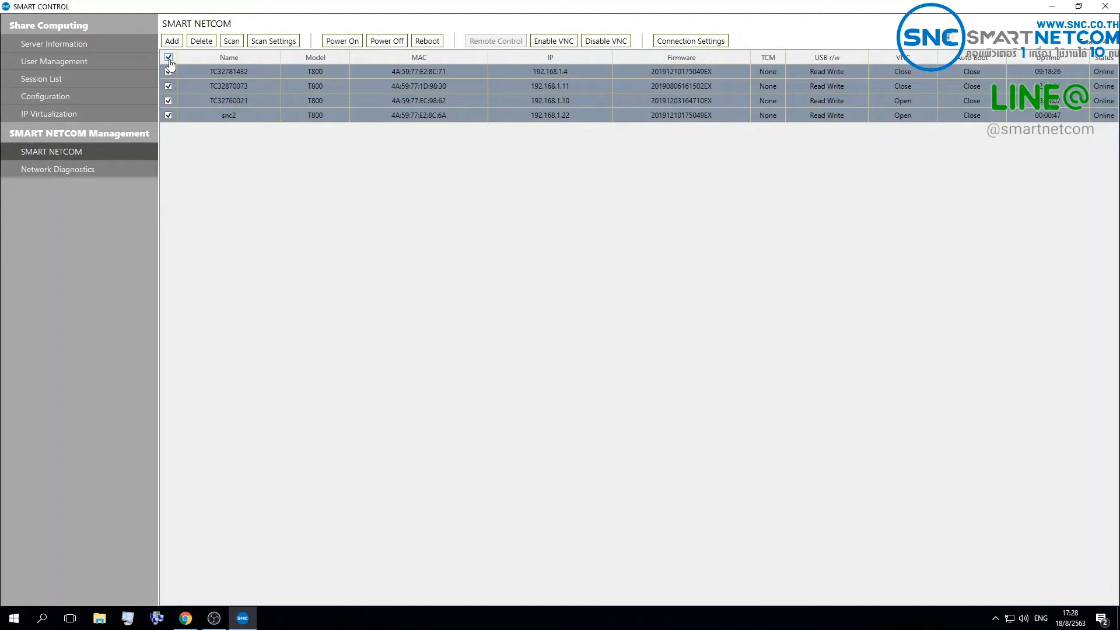
{"action": "left_click", "coordinate": [168, 57]}
Step: Select thin client snc2, view its screen through remote control, and close the remote view
{"action": "left_click", "coordinate": [168, 115]}
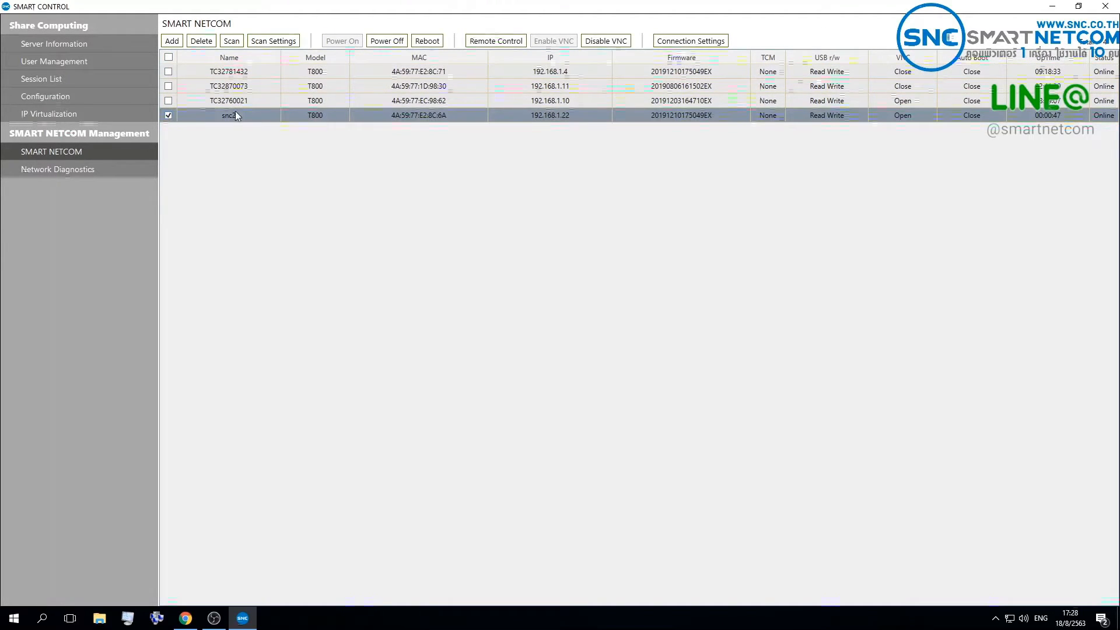
{"action": "left_click", "coordinate": [493, 41]}
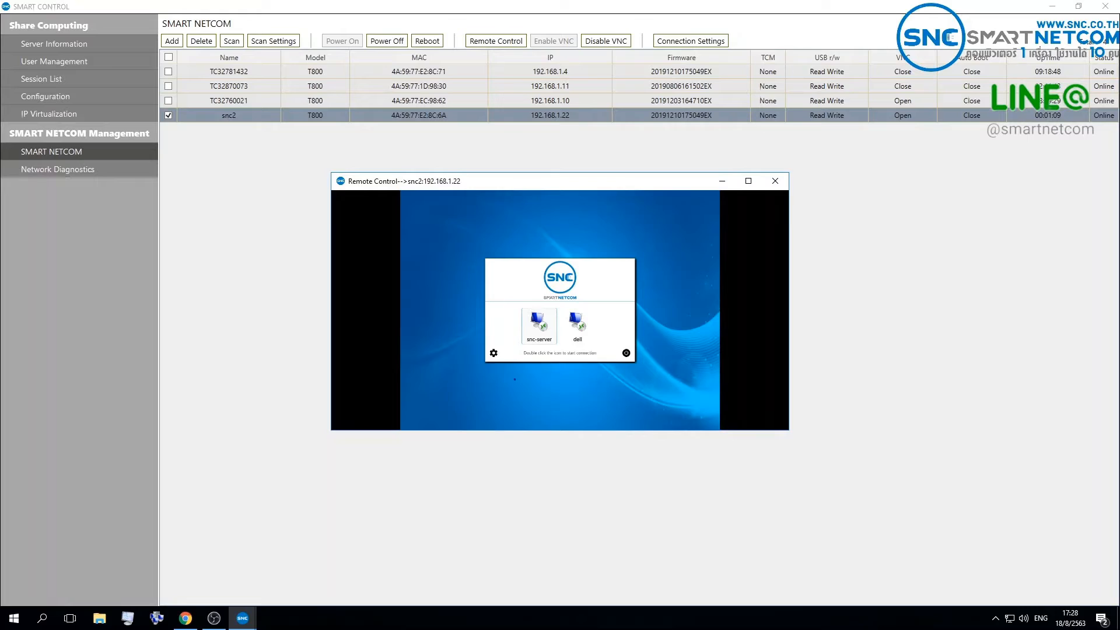
{"action": "left_click", "coordinate": [776, 182]}
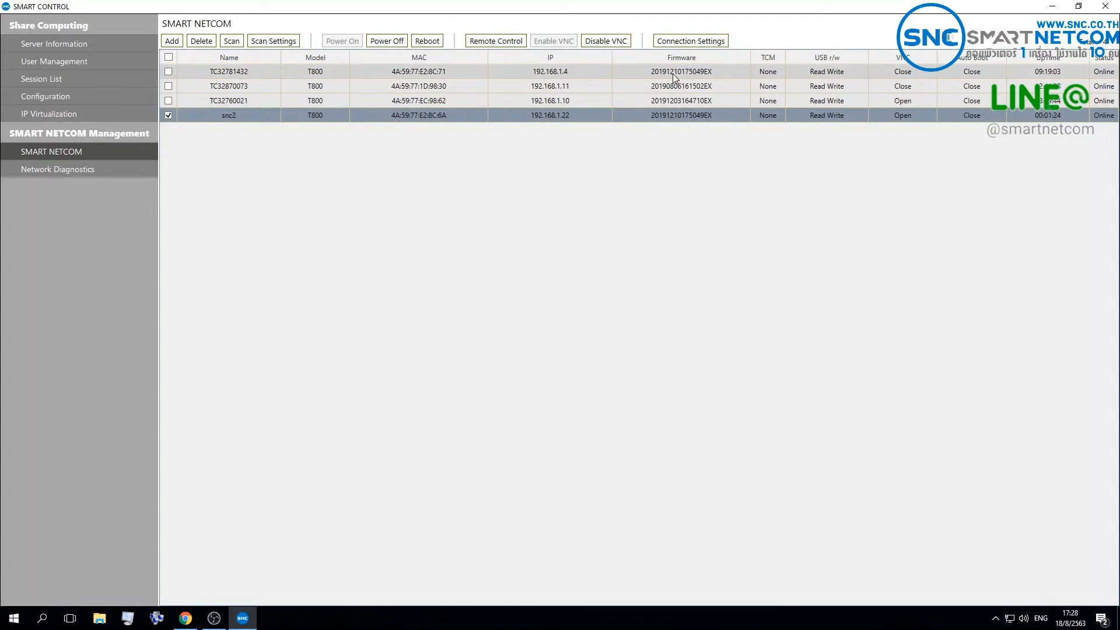
Step: Configure snc2's RDP connection with connection name "test", user name 01 and the account password, and confirm the settings
{"action": "left_click", "coordinate": [681, 42]}
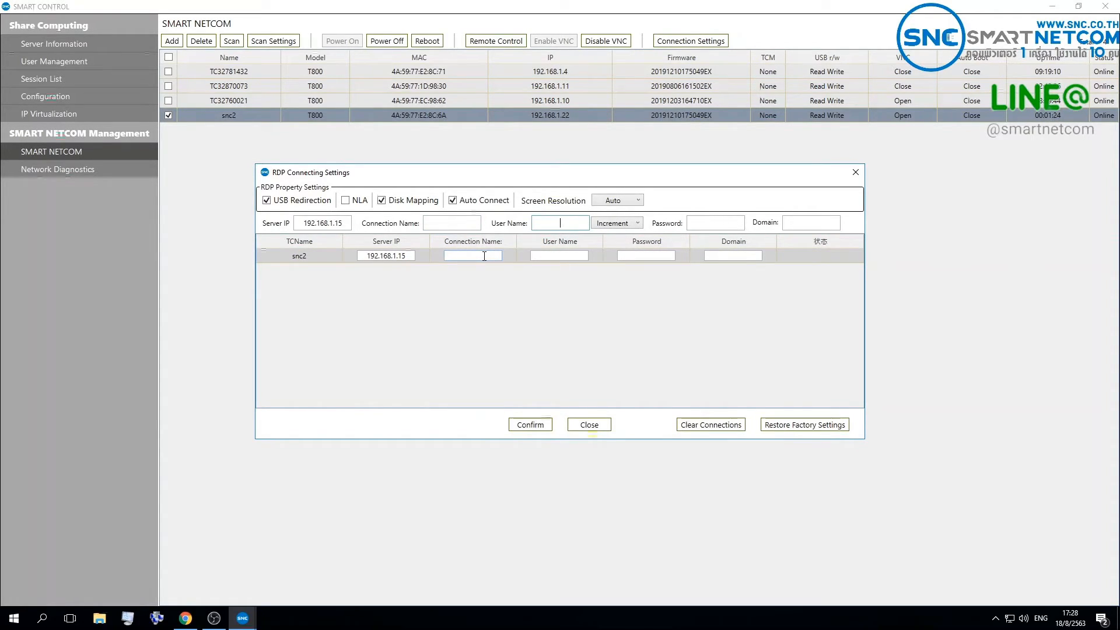
{"action": "left_click", "coordinate": [484, 255]}
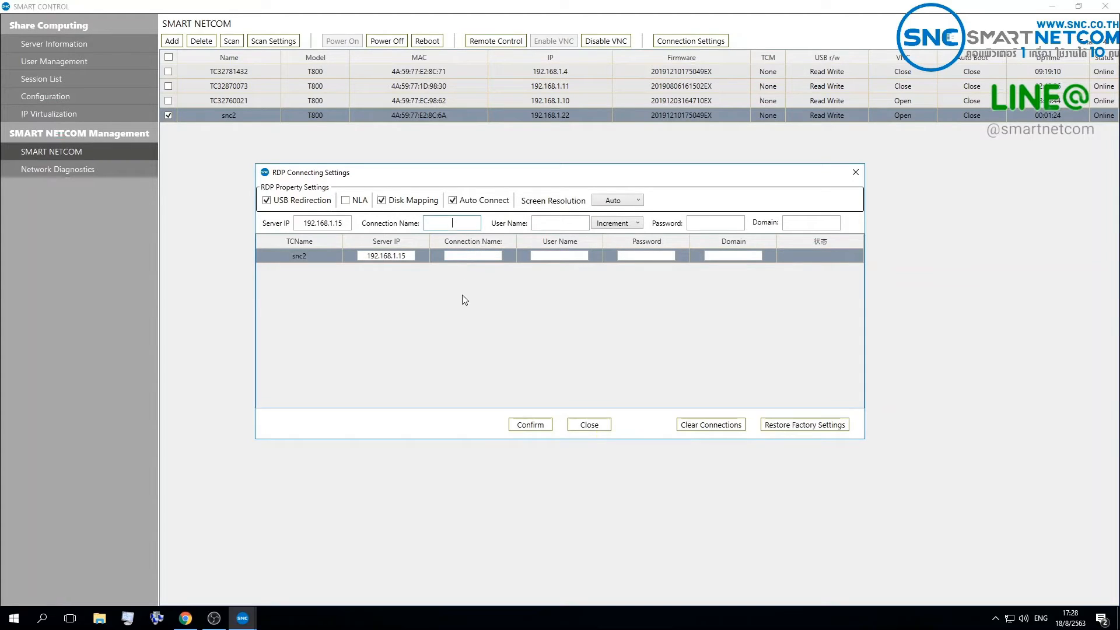
{"action": "left_click", "coordinate": [539, 221]}
{"action": "key", "text": "Tab"}
{"action": "key", "text": "Tab"}
{"action": "key", "text": "Tab"}
{"action": "left_click", "coordinate": [467, 257]}
{"action": "type", "text": "test"}
{"action": "key", "text": "Tab"}
{"action": "type", "text": "01"}
{"action": "left_click", "coordinate": [531, 424]}
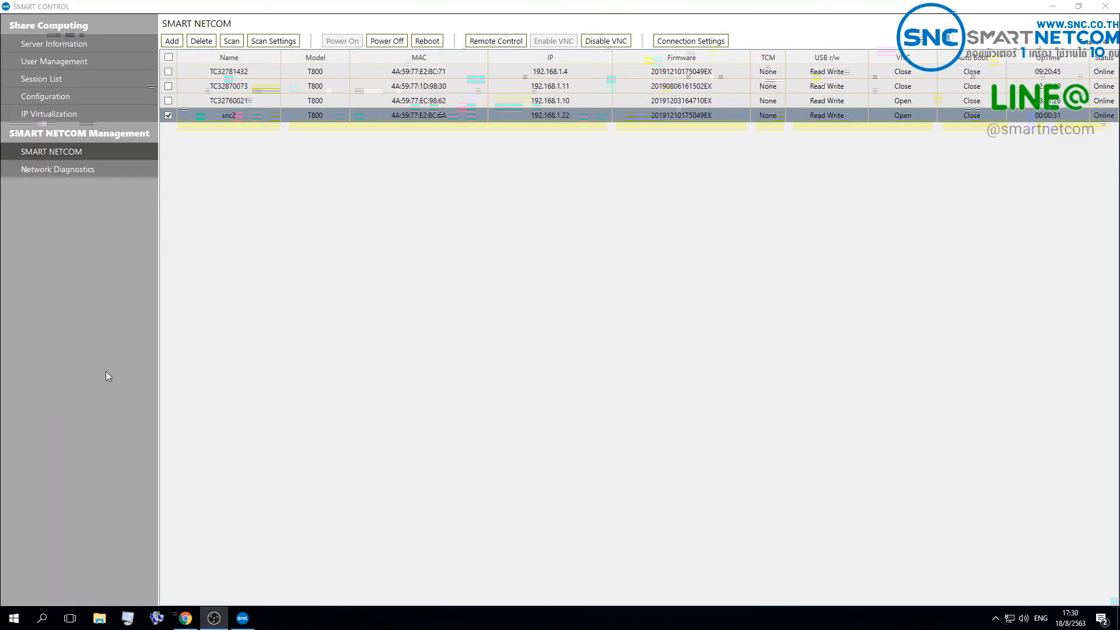
Step: Open remote control of snc2 and end its Windows session through the remote Start menu
{"action": "left_click", "coordinate": [492, 45]}
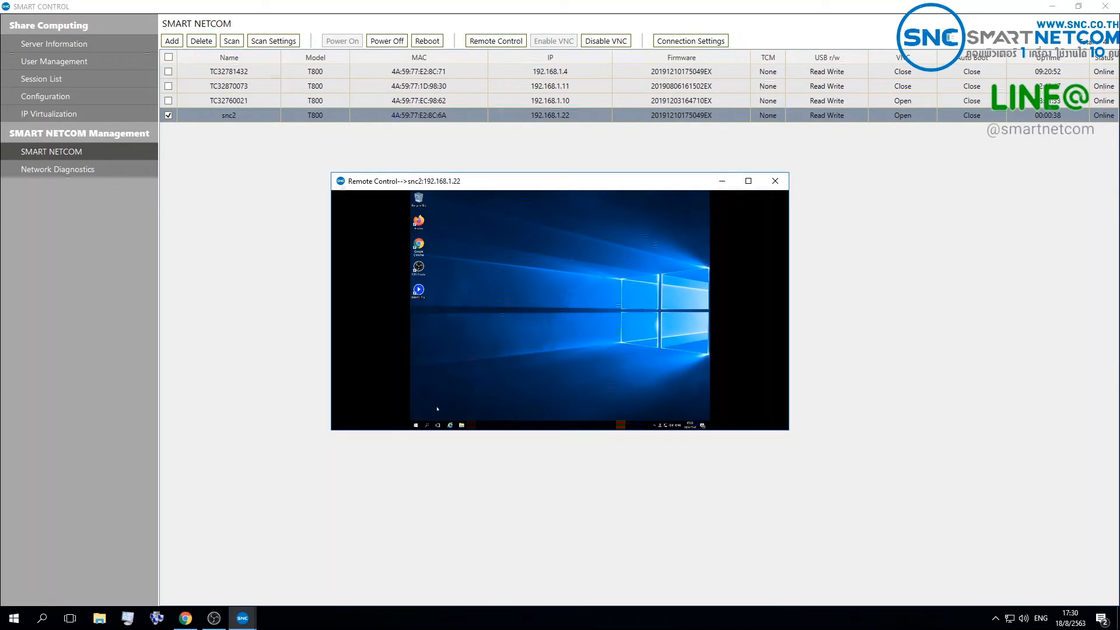
{"action": "left_click", "coordinate": [415, 425]}
{"action": "left_click", "coordinate": [416, 417]}
{"action": "left_click", "coordinate": [427, 404]}
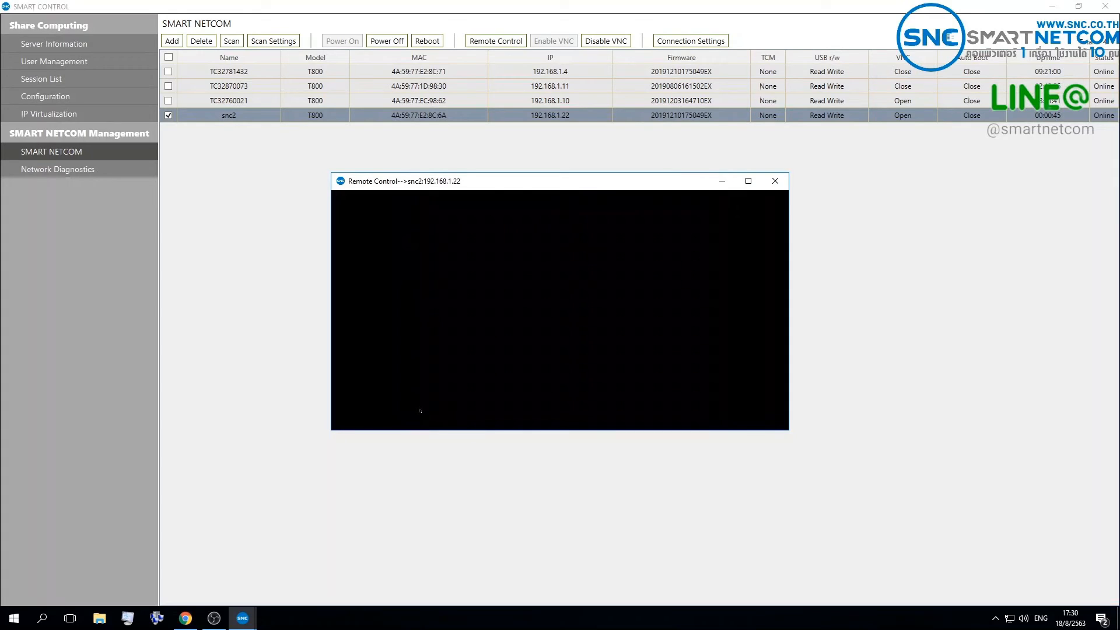
Step: Enlarge the remote view, check the "test" RDP connection's details in snc2's Control Center without changes, and close remote control
{"action": "left_click_drag", "start_coordinate": [329, 431], "coordinate": [53, 521]}
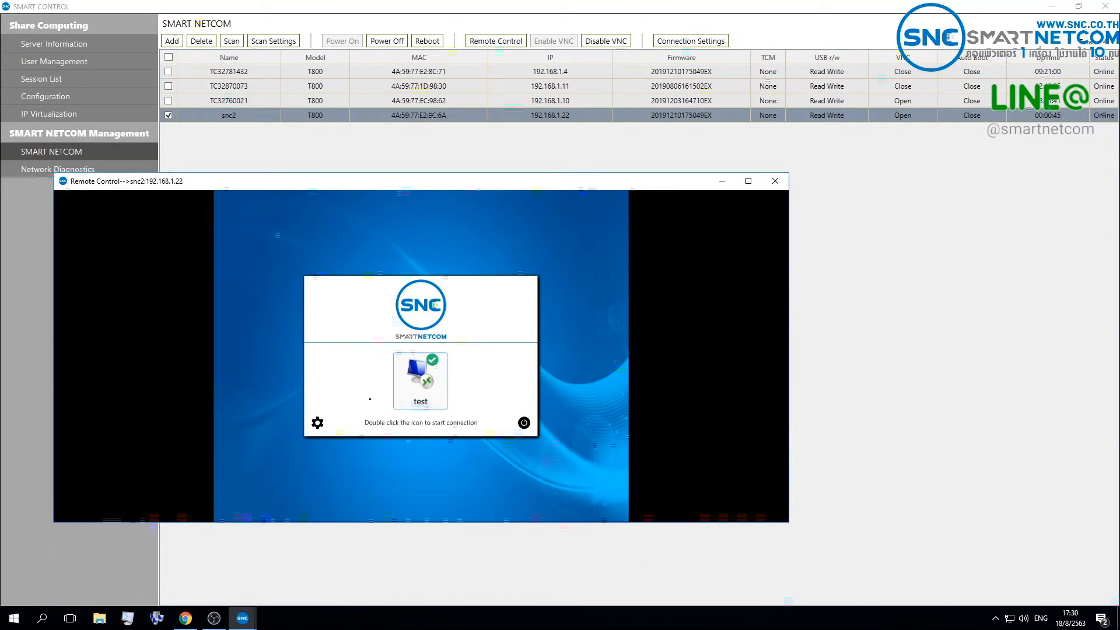
{"action": "left_click", "coordinate": [318, 422]}
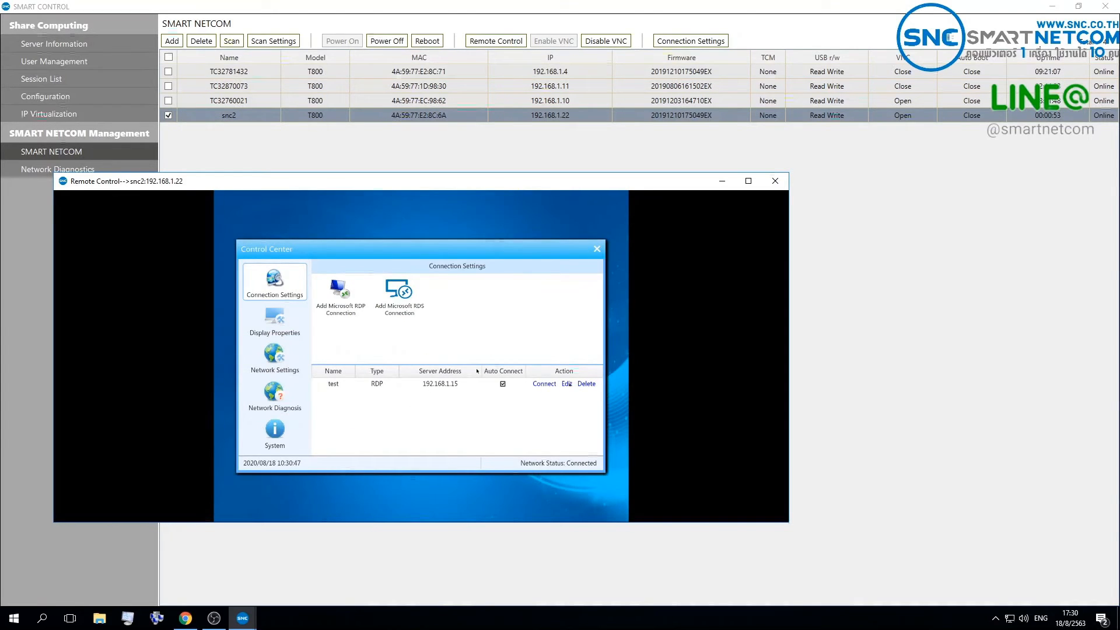
{"action": "left_click", "coordinate": [566, 384]}
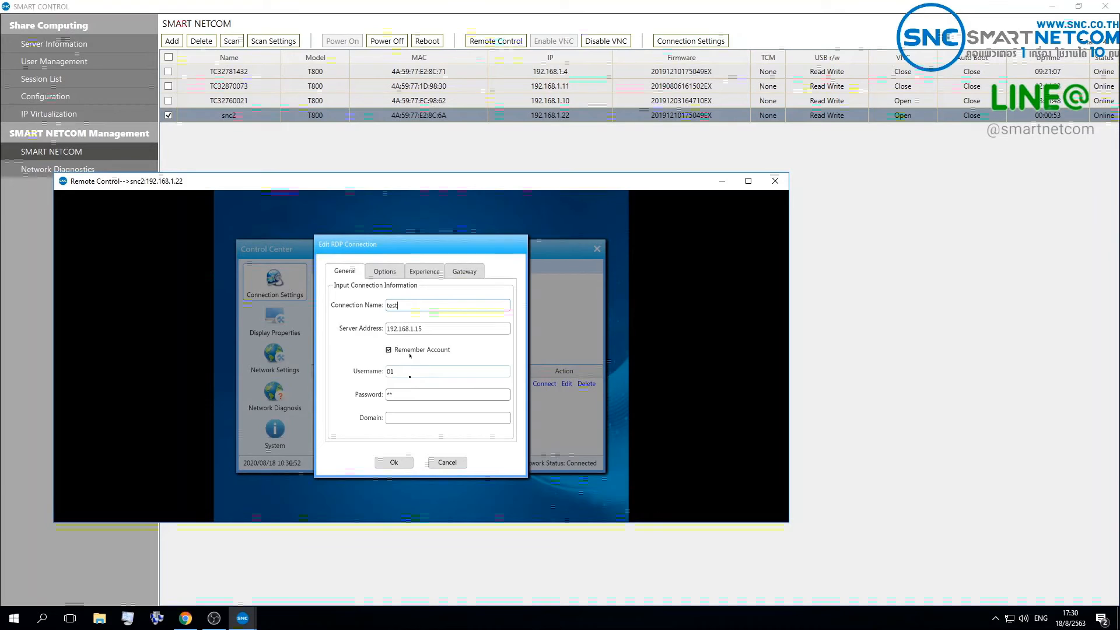
{"action": "left_click", "coordinate": [447, 462]}
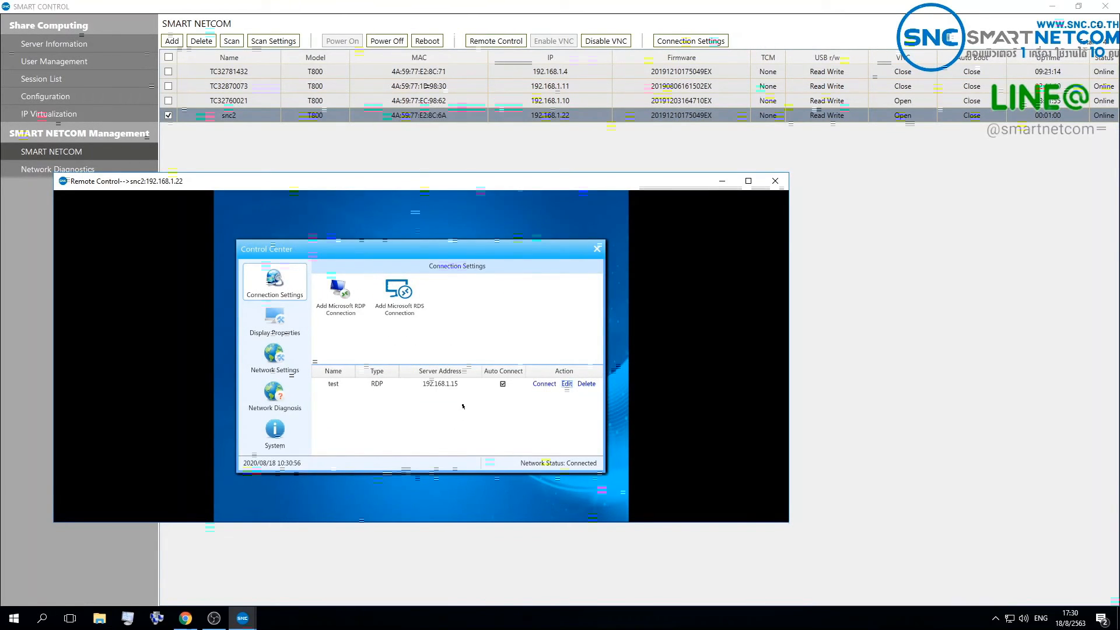
{"action": "left_click", "coordinate": [774, 181]}
Step: Start a network diagnostics test on thin client snc2 with the bandwidth set to 32M
{"action": "left_click", "coordinate": [82, 172]}
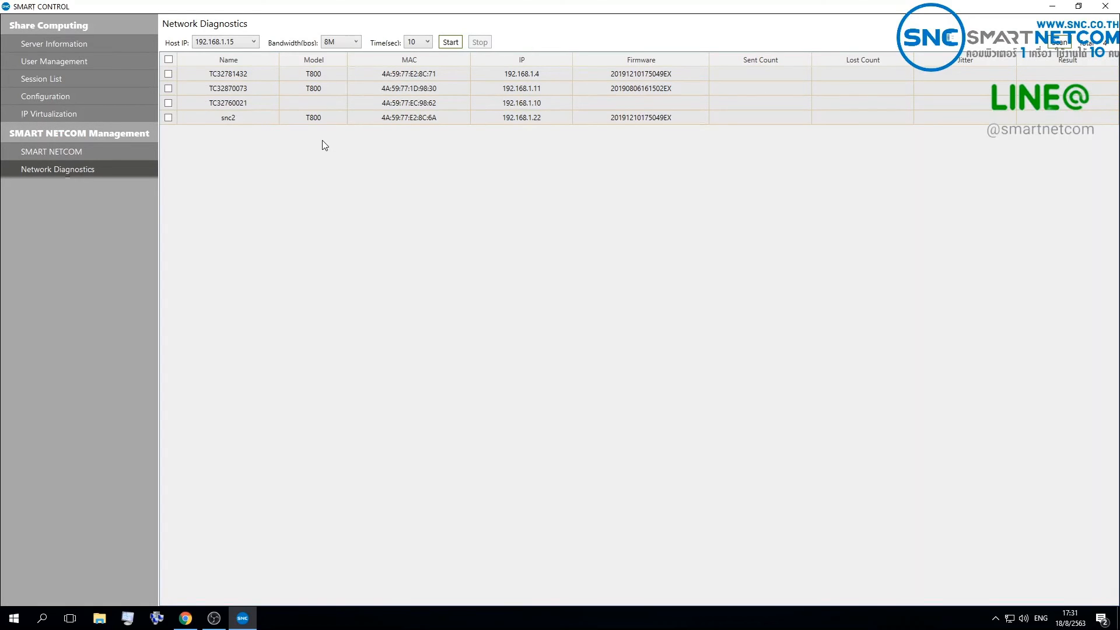
{"action": "left_click", "coordinate": [168, 117]}
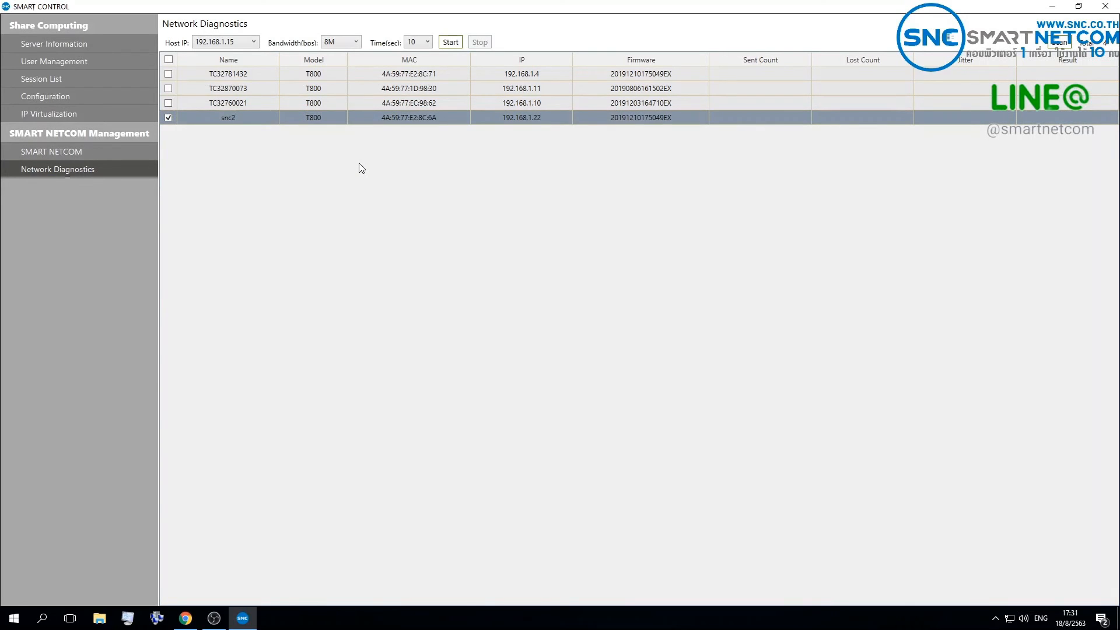
{"action": "left_click", "coordinate": [354, 42]}
{"action": "left_click", "coordinate": [341, 125]}
{"action": "left_click", "coordinate": [450, 42]}
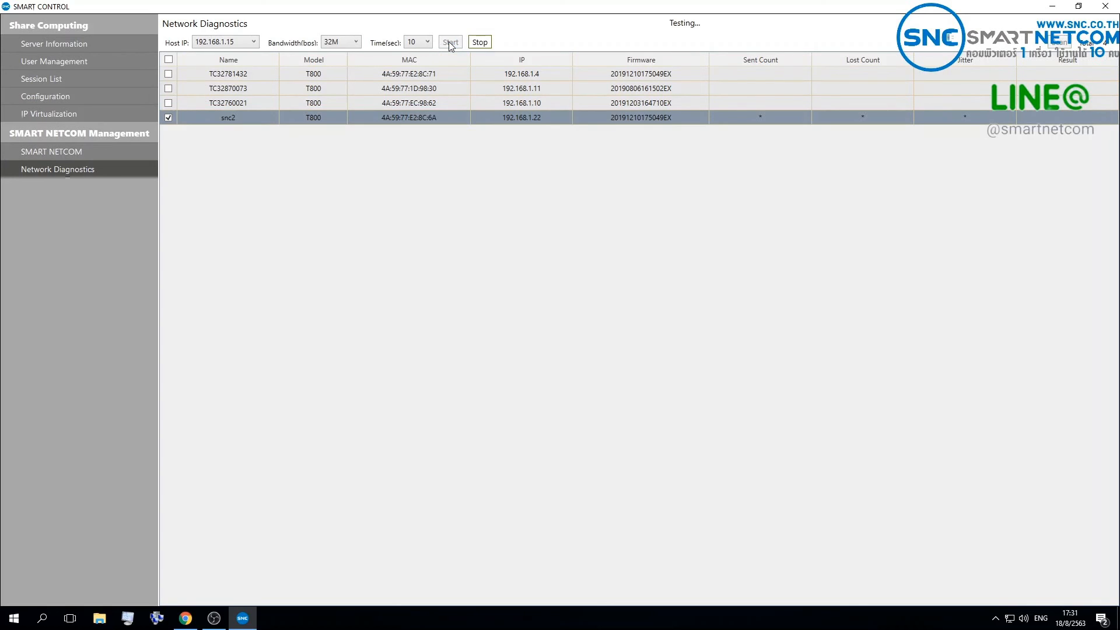